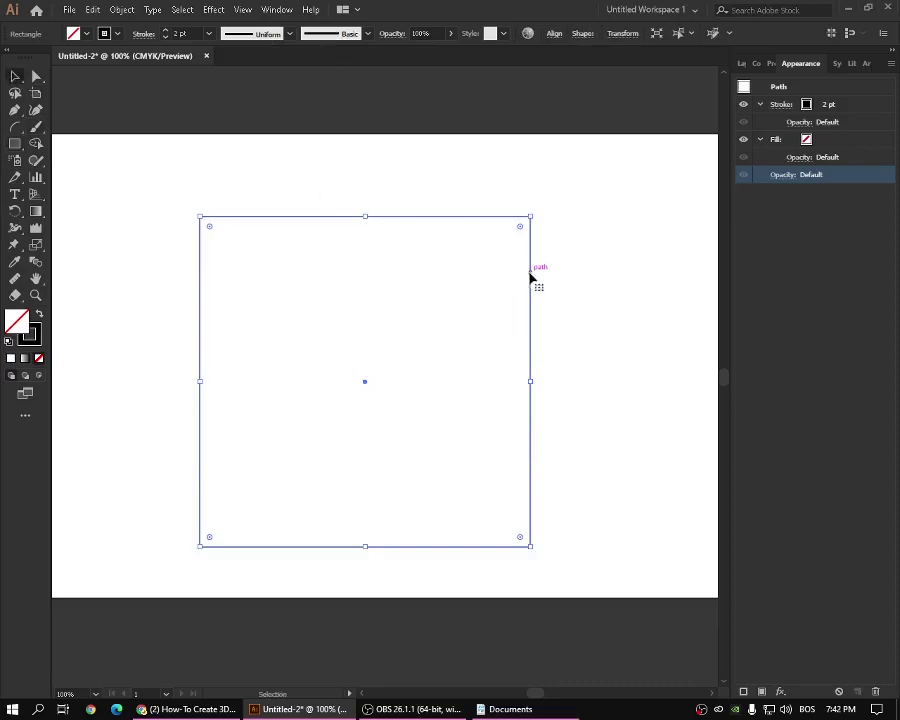
- Nudge the 2 pt unfilled square slightly upward and to the right on the artboard, then deselect it
{"action": "left_click", "coordinate": [563, 245]}
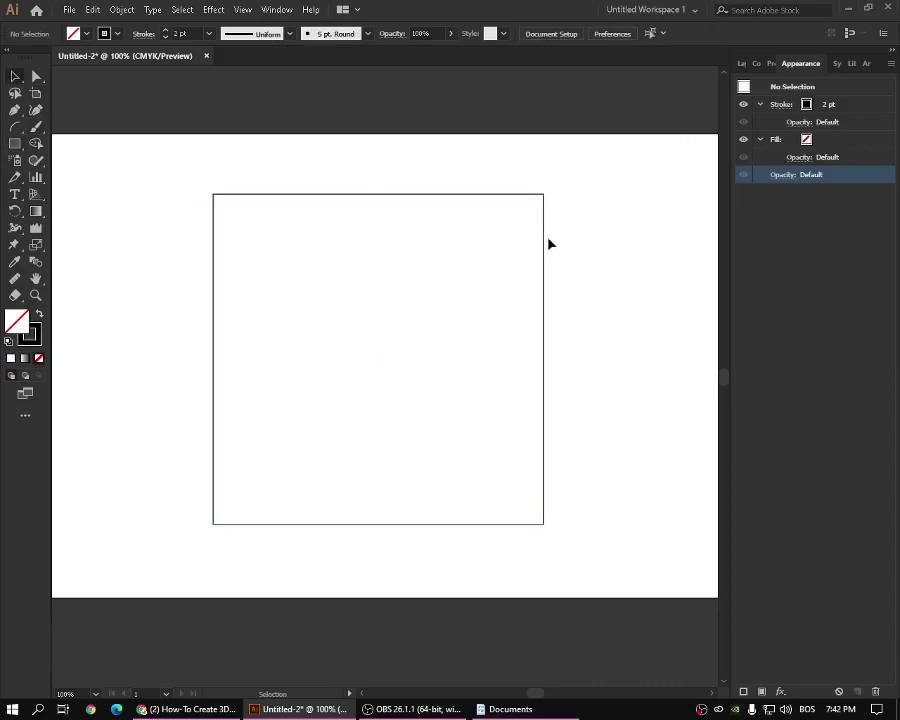
{"action": "left_click_drag", "start_coordinate": [241, 207], "coordinate": [237, 201]}
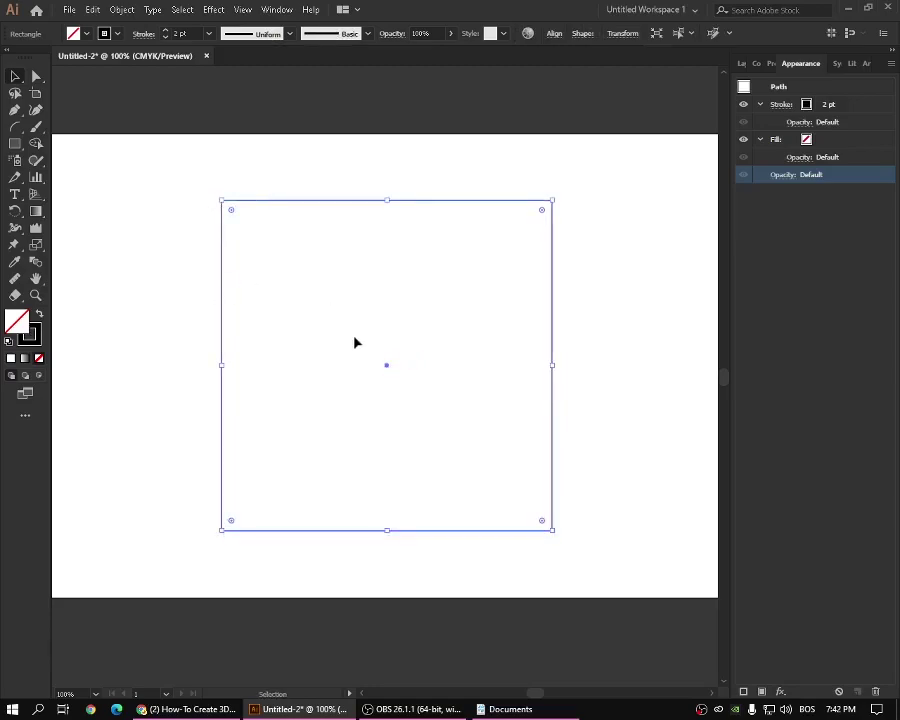
{"action": "left_click", "coordinate": [179, 301]}
{"action": "left_click_drag", "start_coordinate": [280, 207], "coordinate": [307, 195]}
{"action": "left_click", "coordinate": [193, 199]}
{"action": "left_click", "coordinate": [190, 213]}
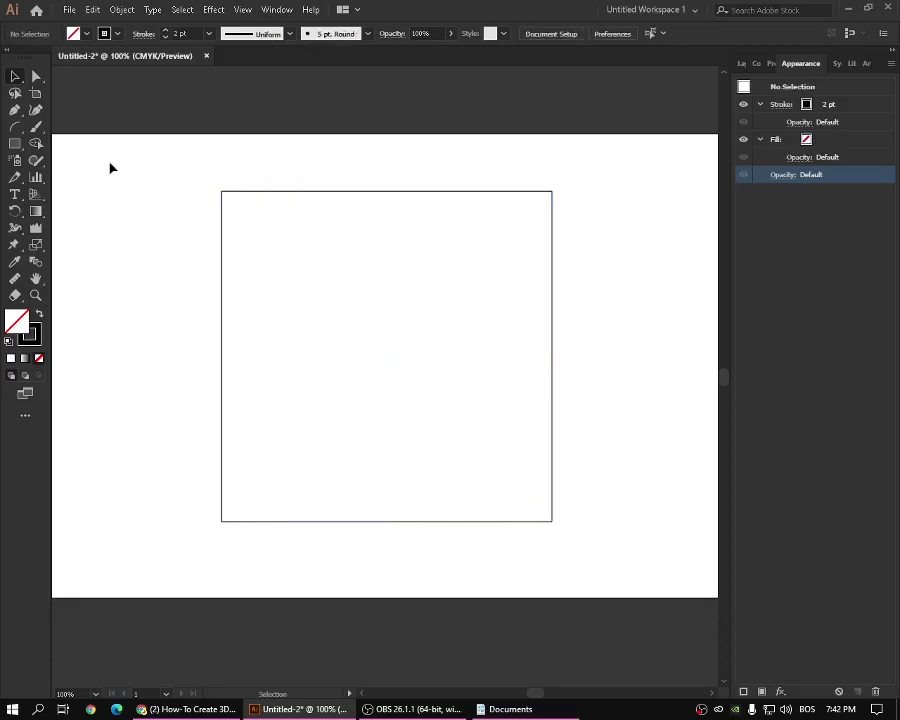
- With the Pen tool, draw a closed shape over the square's top with a wavy lower edge
{"action": "left_click", "coordinate": [13, 110]}
{"action": "left_click", "coordinate": [212, 287]}
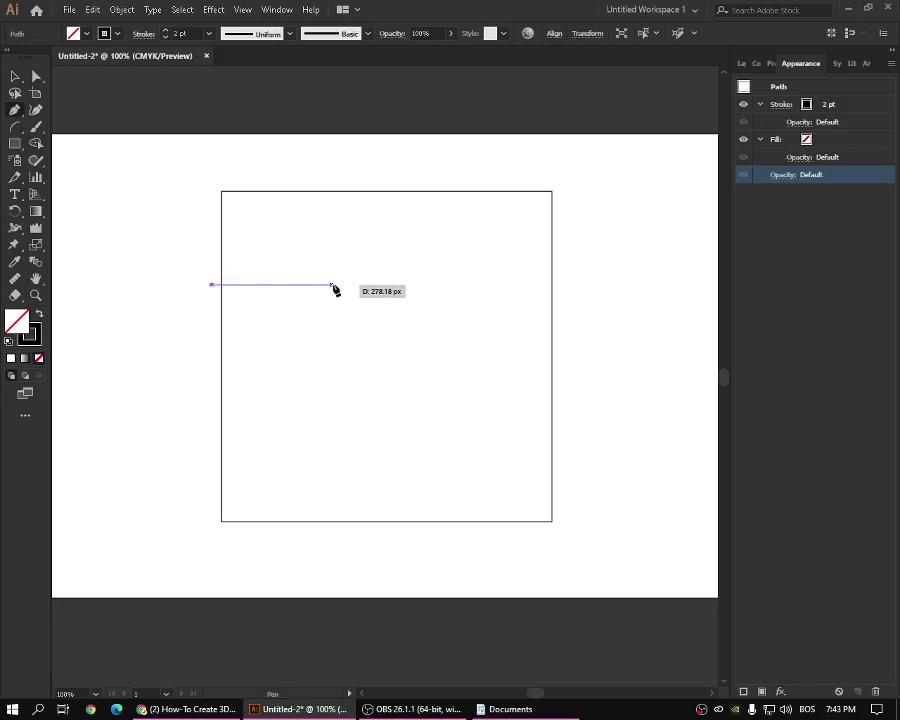
{"action": "left_click_drag", "start_coordinate": [366, 286], "coordinate": [438, 337]}
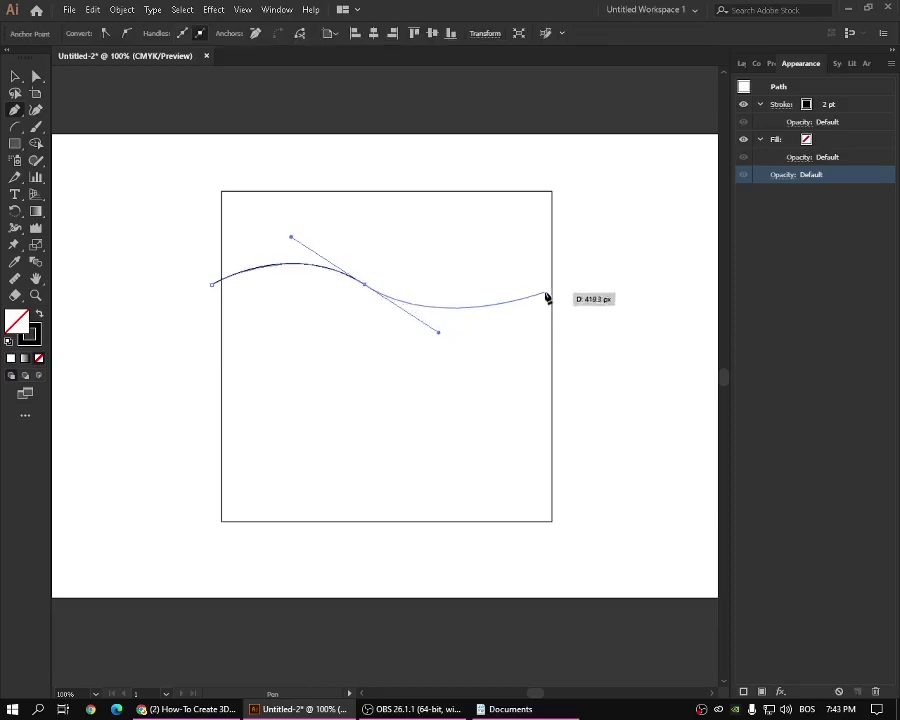
{"action": "left_click", "coordinate": [573, 265]}
{"action": "mouse_move", "coordinate": [575, 270]}
{"action": "left_mouse_down"}
{"action": "mouse_move", "coordinate": [588, 158]}
{"action": "mouse_move", "coordinate": [487, 143]}
{"action": "mouse_move", "coordinate": [131, 157]}
{"action": "mouse_move", "coordinate": [127, 212]}
{"action": "mouse_move", "coordinate": [155, 290]}
{"action": "mouse_move", "coordinate": [211, 287]}
{"action": "left_mouse_up"}
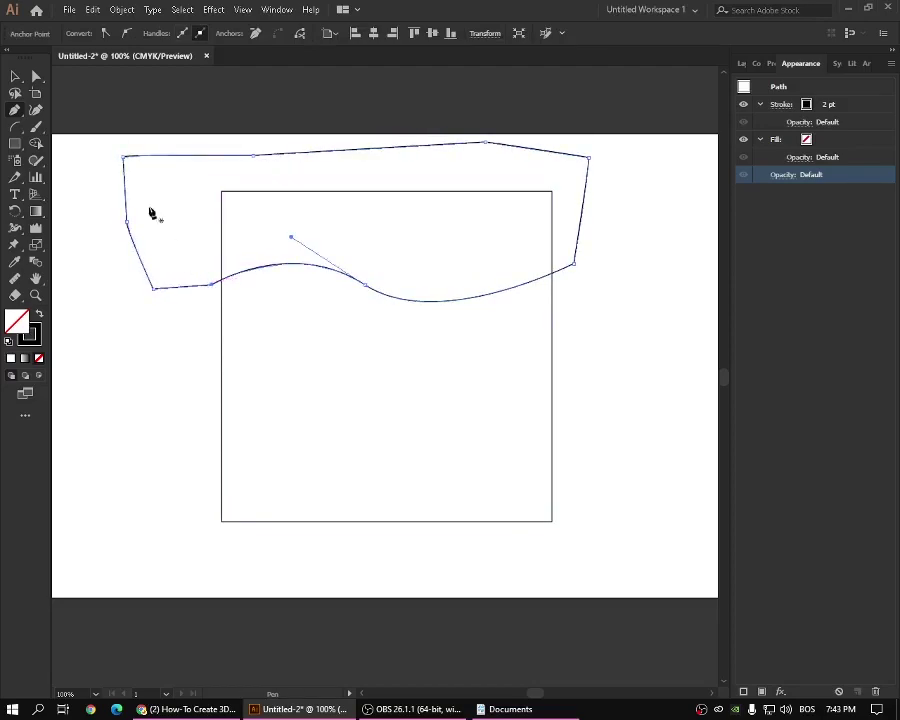
{"action": "key", "text": "v"}
{"action": "left_click", "coordinate": [178, 417]}
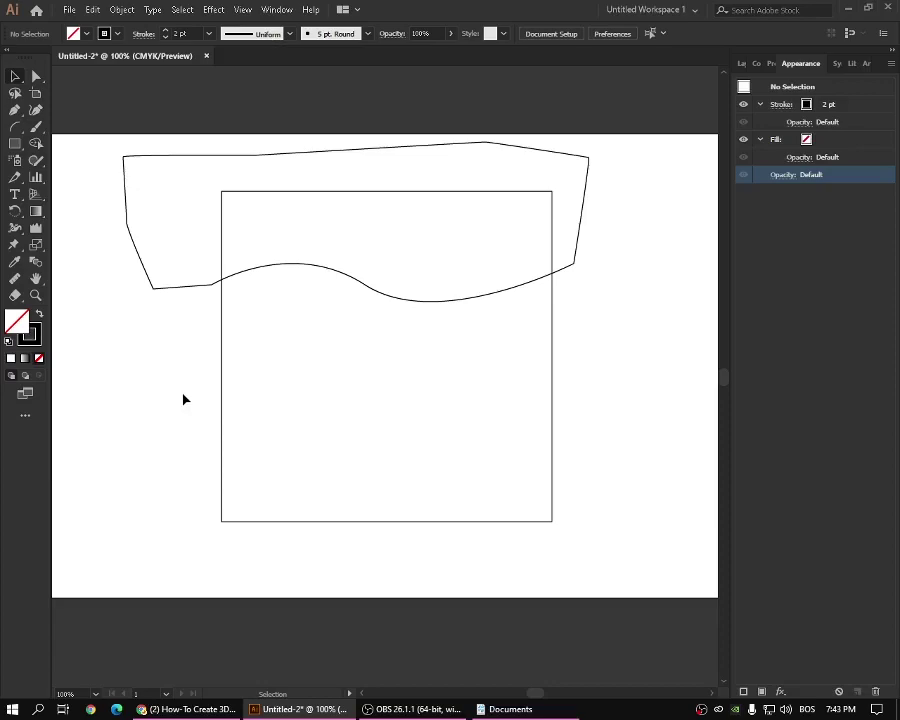
- Pen-draw a second closed shape whose wavy lower edge crosses the square's middle, overlapping the first
{"action": "left_click", "coordinate": [15, 110]}
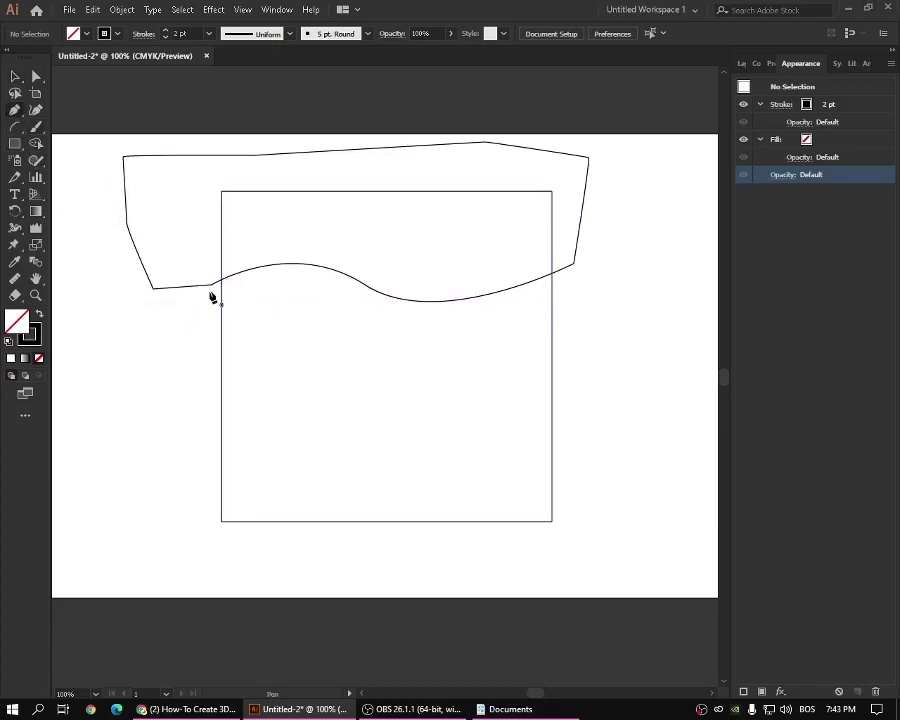
{"action": "left_click", "coordinate": [207, 357]}
{"action": "left_click_drag", "start_coordinate": [399, 366], "coordinate": [499, 328]}
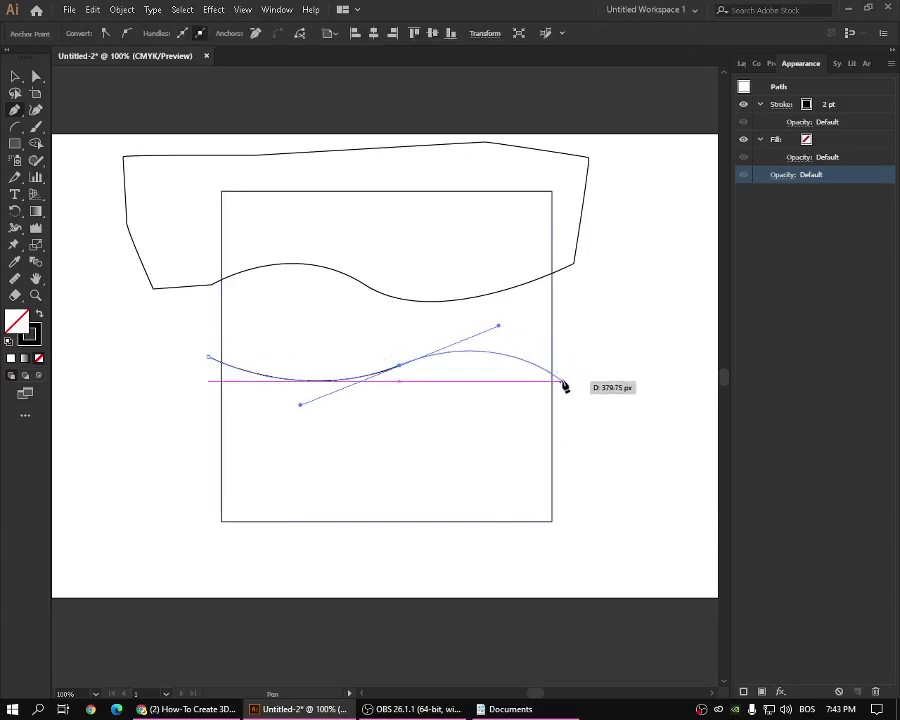
{"action": "left_click", "coordinate": [568, 382]}
{"action": "left_click_drag", "start_coordinate": [587, 291], "coordinate": [558, 251]}
{"action": "left_click", "coordinate": [558, 250]}
{"action": "left_click", "coordinate": [358, 249]}
{"action": "left_click", "coordinate": [170, 221]}
{"action": "left_click", "coordinate": [131, 326]}
{"action": "left_click_drag", "start_coordinate": [203, 362], "coordinate": [207, 362]}
{"action": "left_click", "coordinate": [13, 77]}
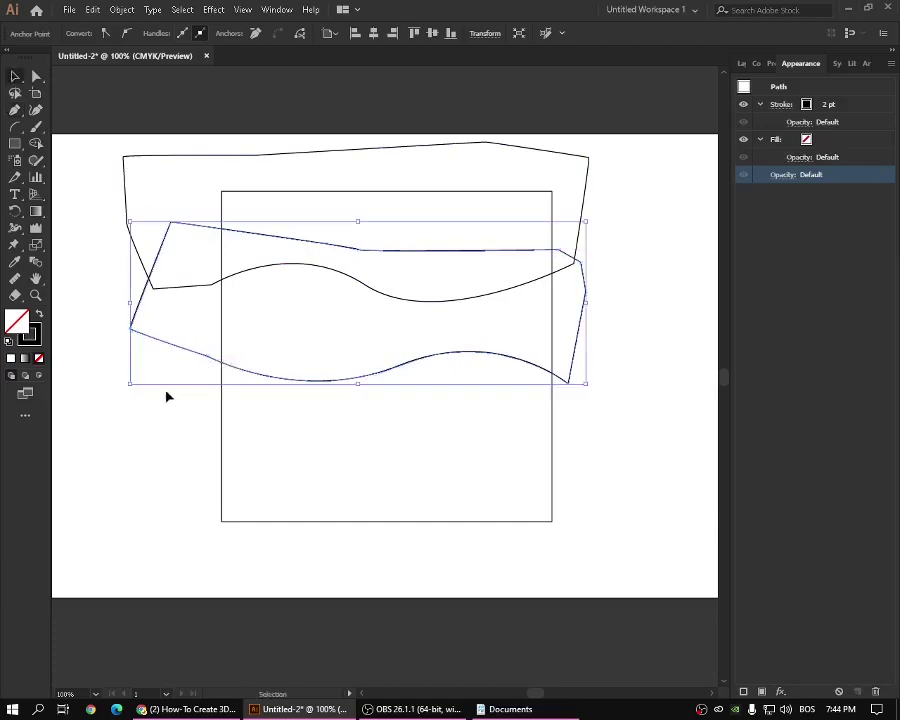
{"action": "left_click", "coordinate": [166, 418]}
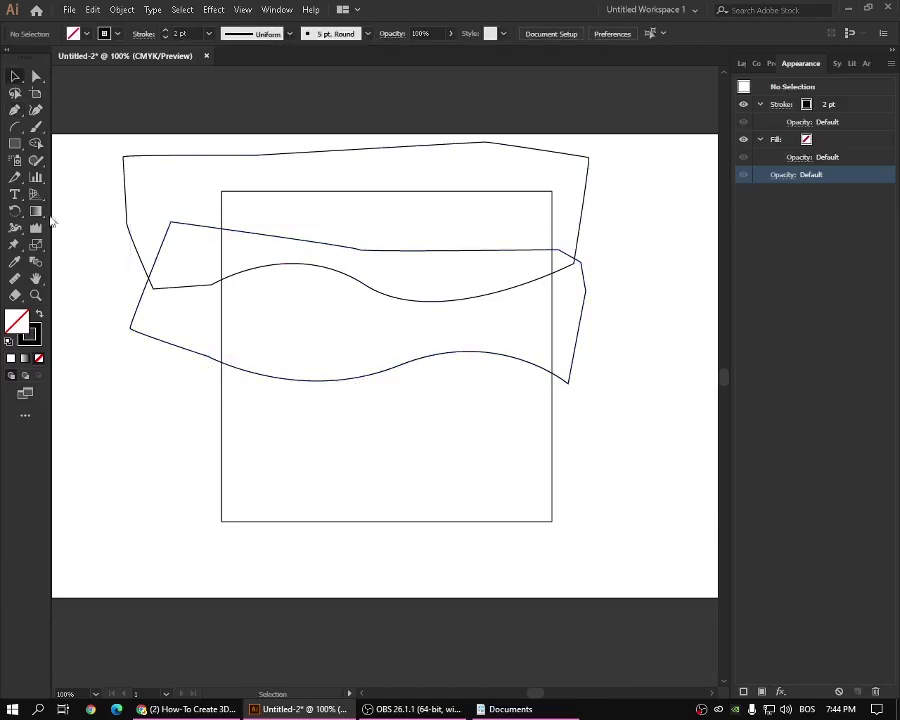
- Pen-draw a third closed shape with a wavy top edge, its corners below the square
{"action": "left_click", "coordinate": [15, 112]}
{"action": "left_click", "coordinate": [194, 441]}
{"action": "left_click_drag", "start_coordinate": [408, 440], "coordinate": [555, 401]}
{"action": "left_click", "coordinate": [603, 469]}
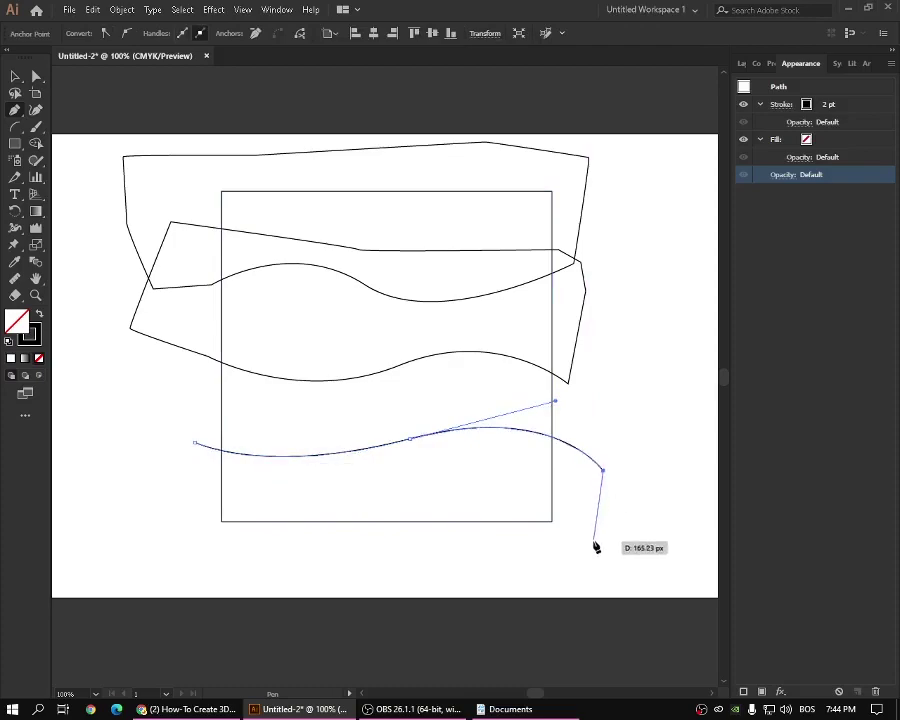
{"action": "left_click", "coordinate": [606, 566]}
{"action": "left_click", "coordinate": [192, 585]}
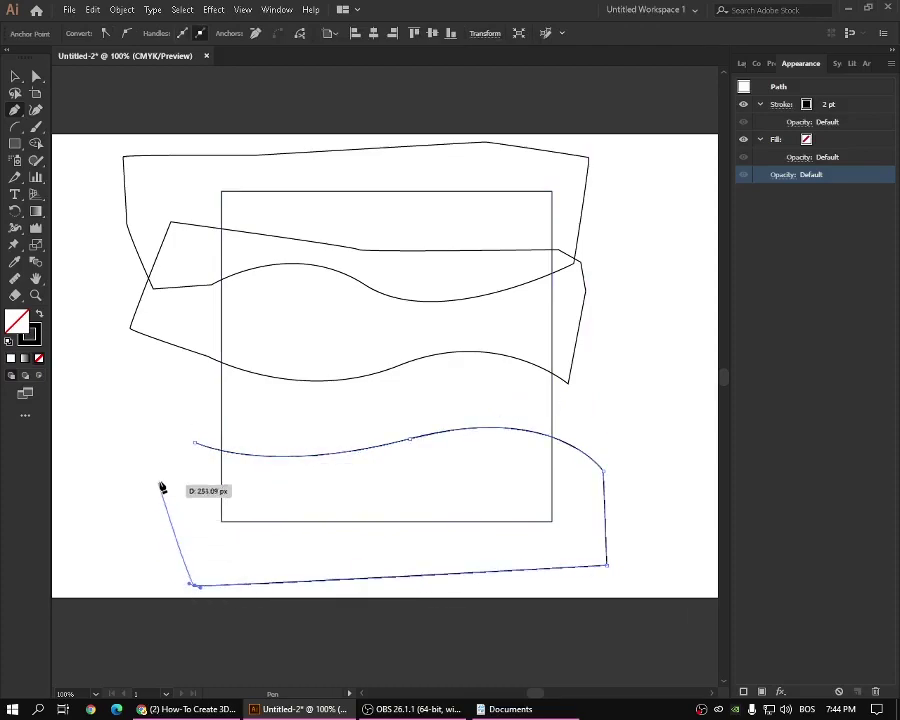
{"action": "left_click", "coordinate": [195, 444]}
{"action": "left_click", "coordinate": [15, 76]}
{"action": "left_click", "coordinate": [250, 326]}
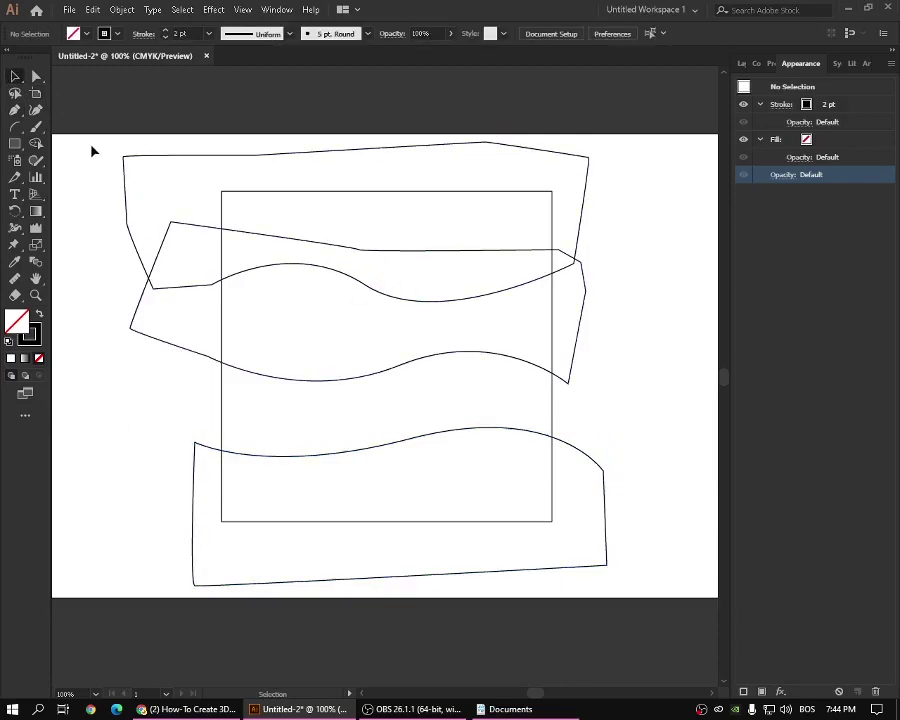
- Select all shapes and use Shape Builder (Shift+M) to delete every region outside the square
{"action": "left_click_drag", "start_coordinate": [90, 141], "coordinate": [637, 596]}
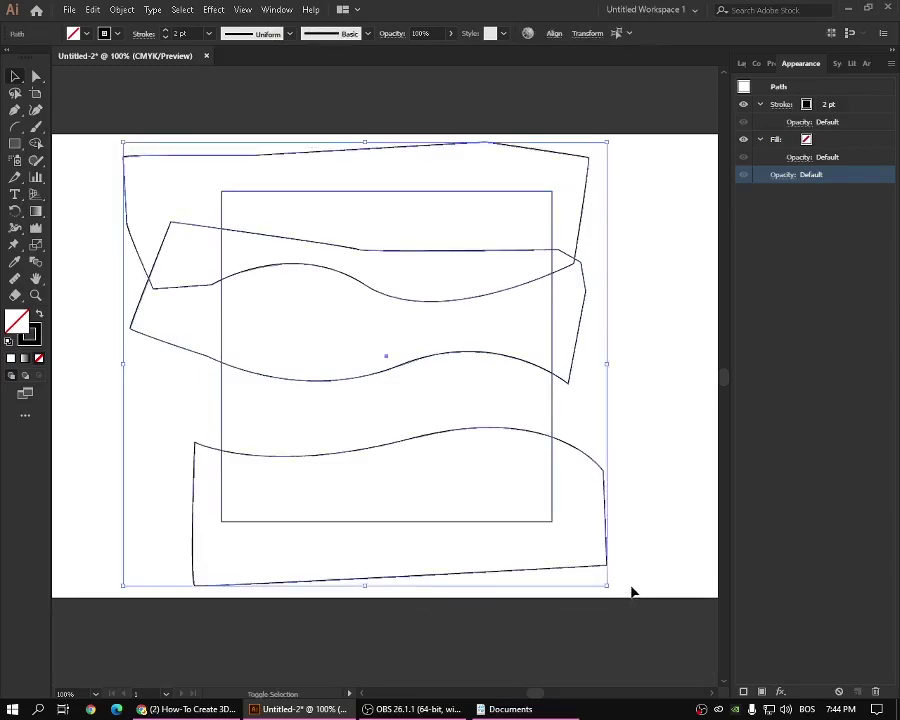
{"action": "key", "text": "shift+m"}
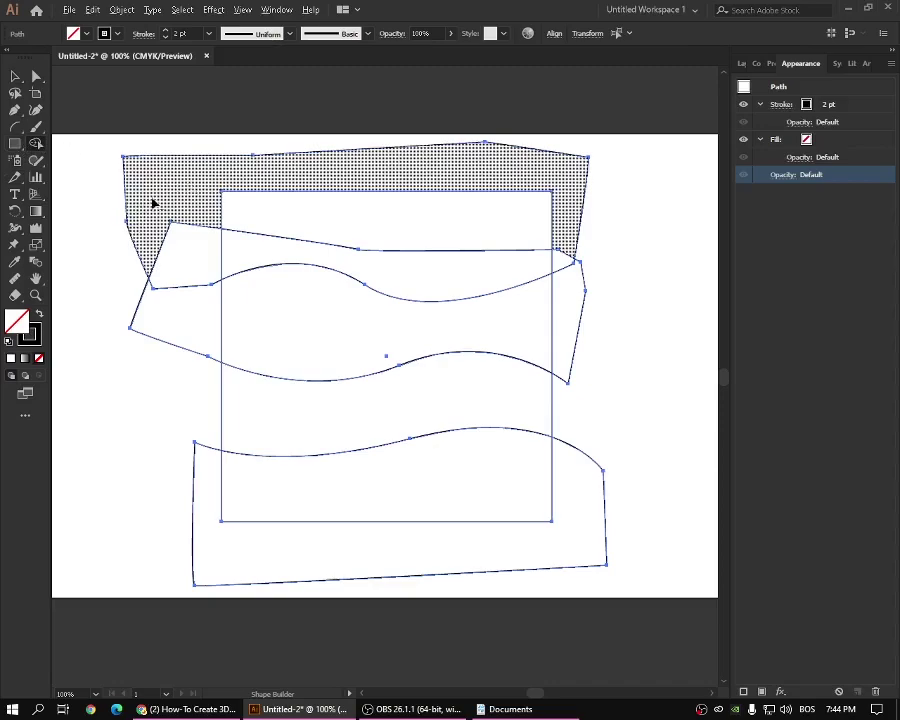
{"action": "left_click", "coordinate": [580, 173], "text": "alt"}
{"action": "left_click", "coordinate": [177, 249], "text": "alt"}
{"action": "left_click", "coordinate": [177, 305], "text": "alt"}
{"action": "left_click", "coordinate": [578, 305], "text": "alt"}
{"action": "left_click", "coordinate": [567, 267], "text": "alt"}
{"action": "left_click", "coordinate": [570, 481], "text": "alt"}
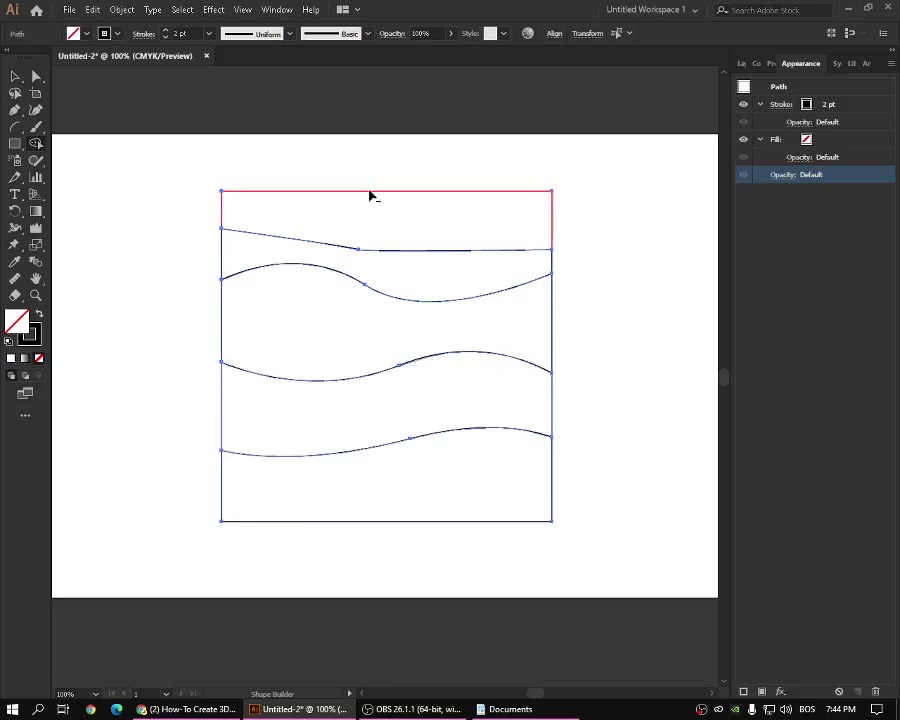
- Merge the top band across the slanted line, then check each of the four bands
{"action": "left_click", "coordinate": [360, 253], "text": "alt"}
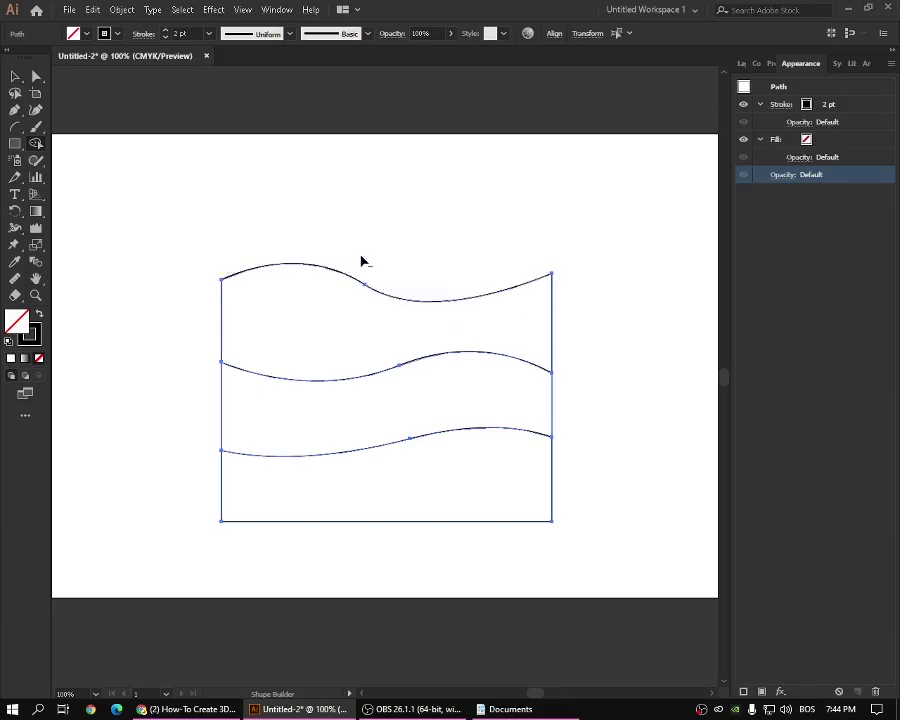
{"action": "key", "text": "ctrl+z"}
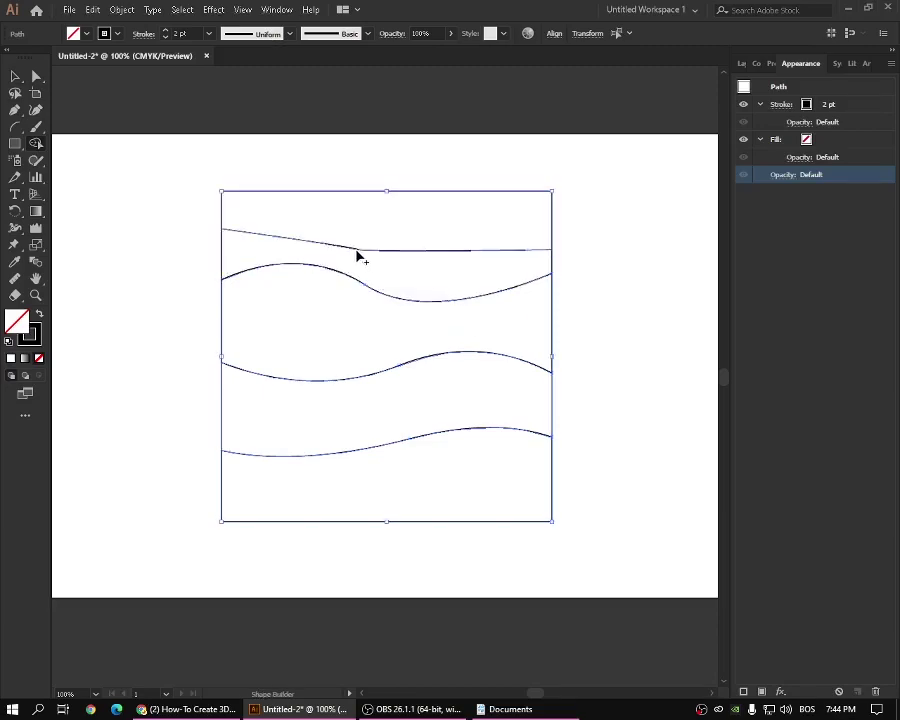
{"action": "left_click_drag", "start_coordinate": [390, 270], "coordinate": [390, 237]}
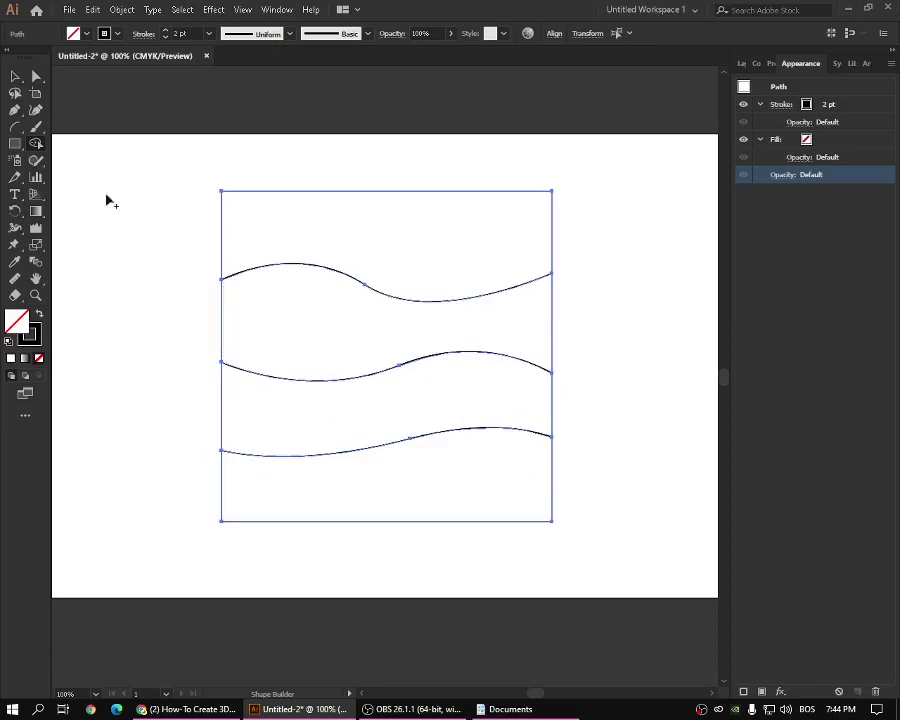
{"action": "left_click", "coordinate": [15, 76]}
{"action": "left_click", "coordinate": [119, 217]}
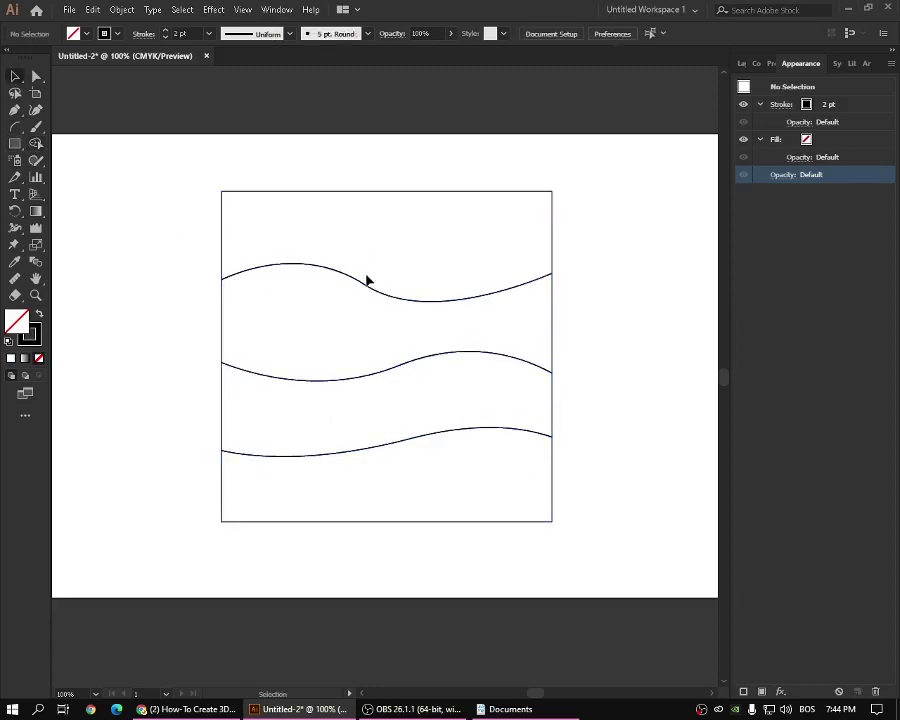
{"action": "left_click", "coordinate": [366, 285]}
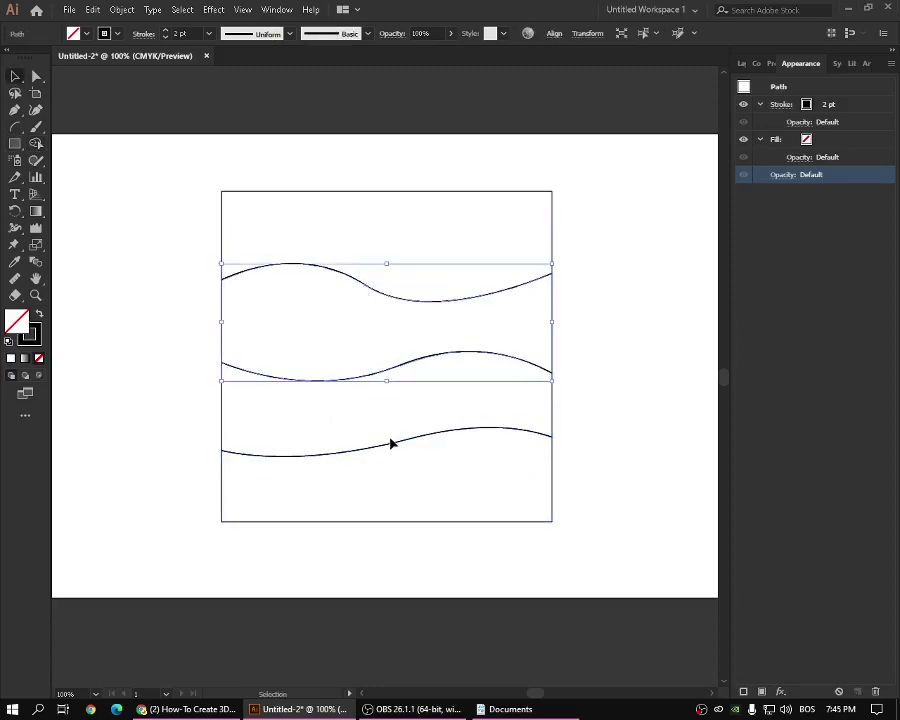
{"action": "left_click", "coordinate": [505, 428]}
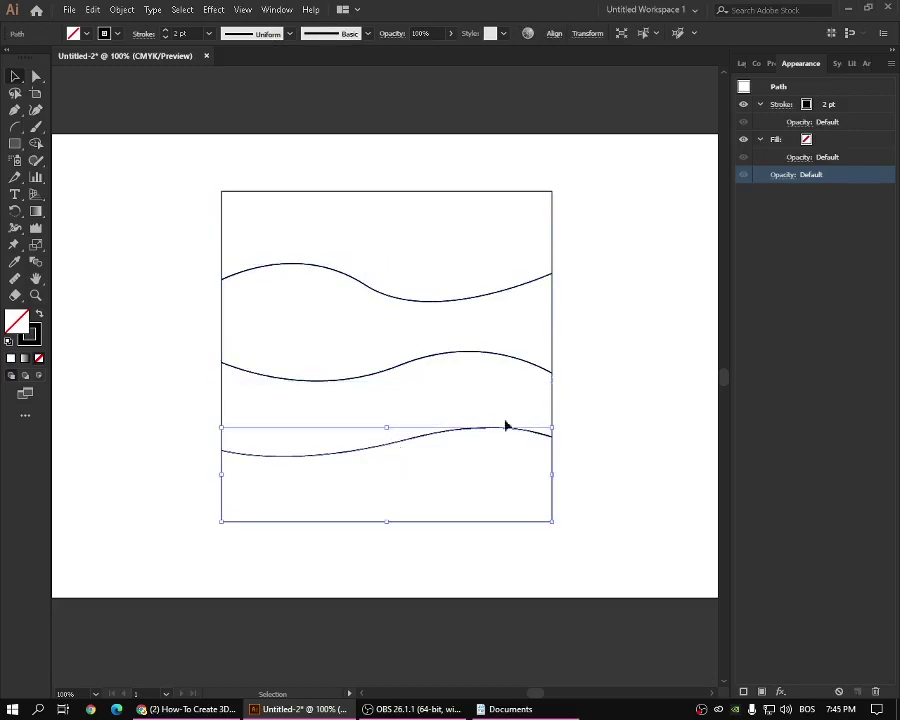
{"action": "left_click", "coordinate": [494, 192]}
{"action": "left_click", "coordinate": [59, 233]}
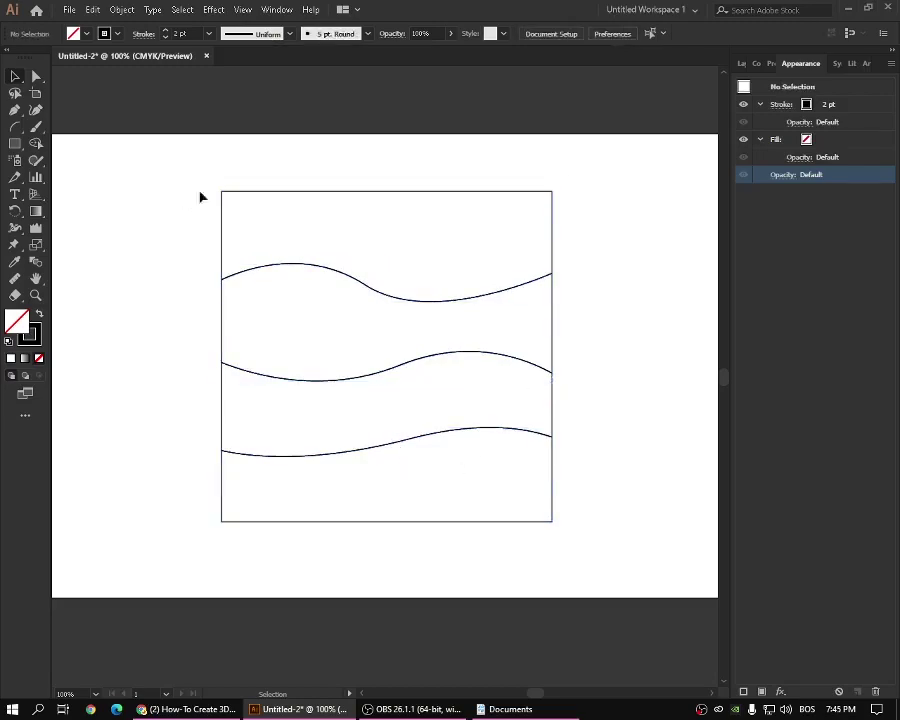
- Draw a type area in the square's top band for the TEXT TUTORIAL heading
{"action": "key", "text": "t"}
{"action": "left_click_drag", "start_coordinate": [232, 198], "coordinate": [537, 316]}
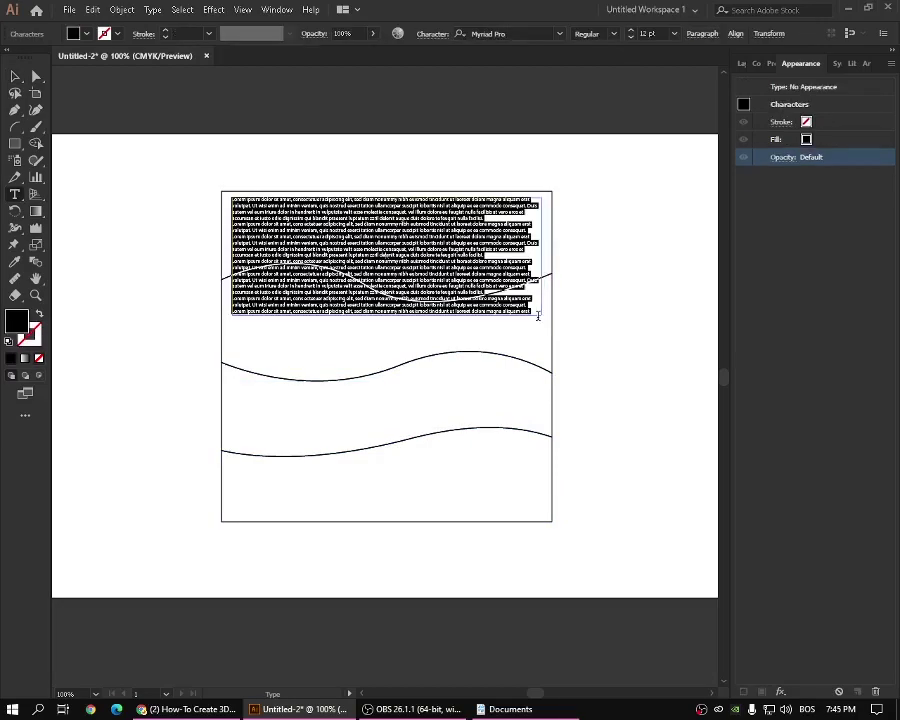
{"action": "key", "text": "BackSpace"}
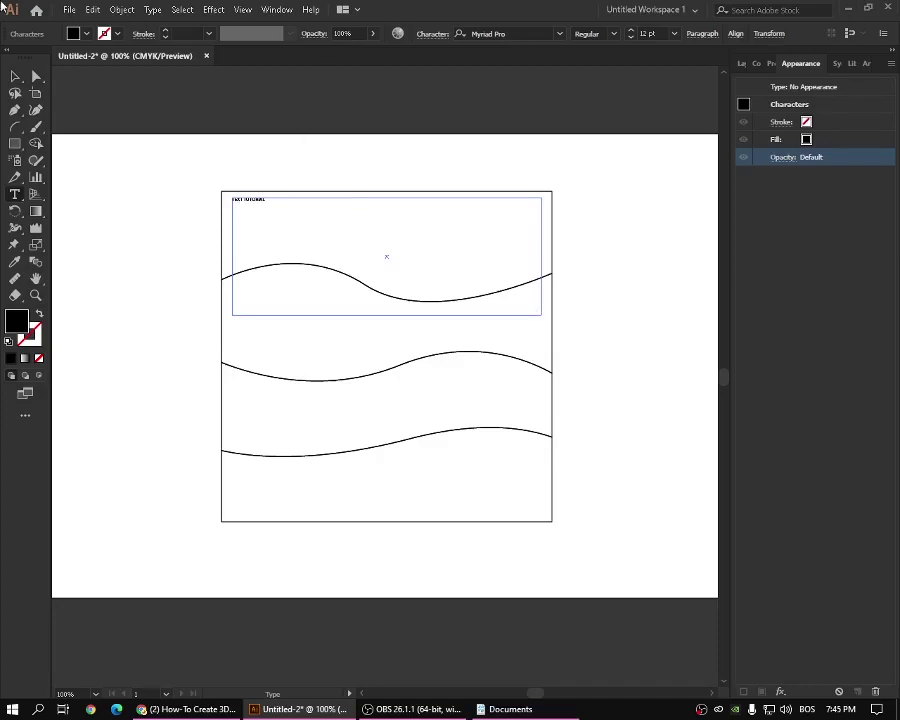
{"action": "left_click", "coordinate": [14, 77]}
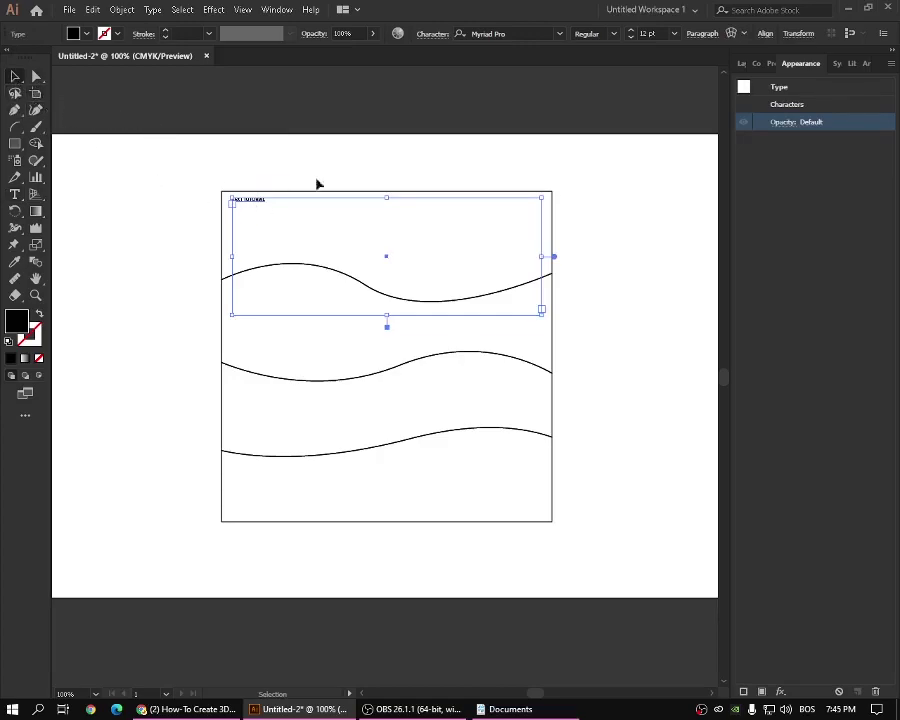
- Set the heading size to 72 pt, then 100 pt, and nudge it slightly right and down
{"action": "left_click", "coordinate": [674, 33]}
{"action": "left_click", "coordinate": [691, 285]}
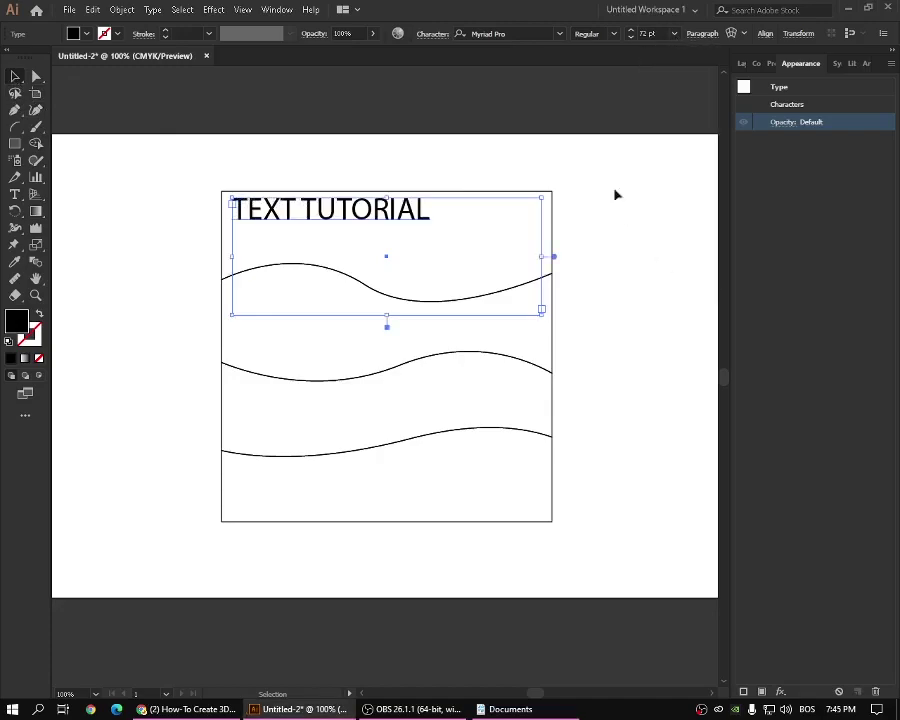
{"action": "left_click", "coordinate": [648, 33]}
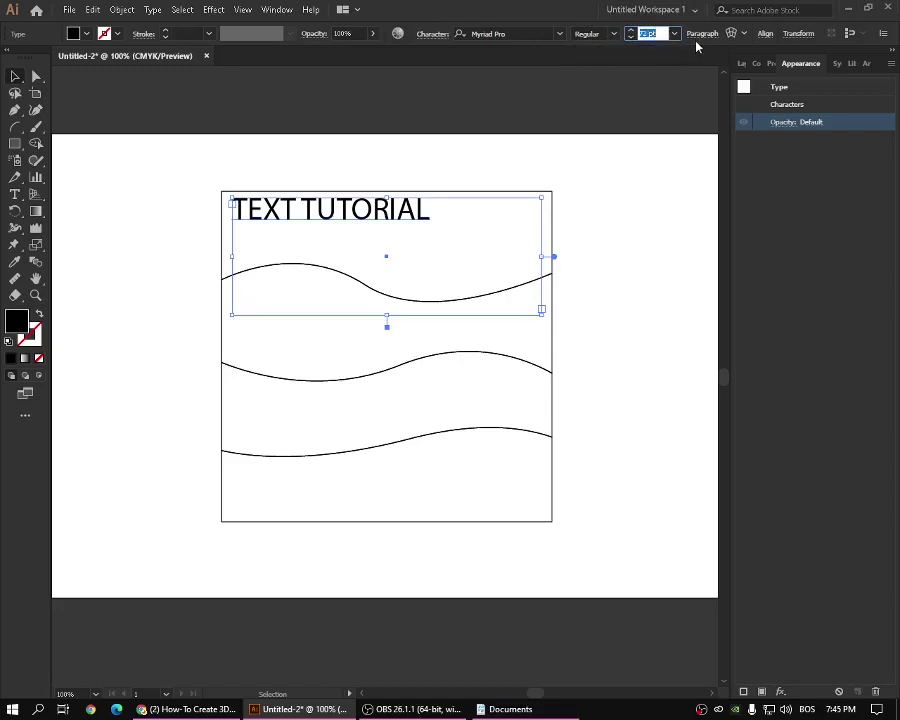
{"action": "left_click", "coordinate": [648, 33]}
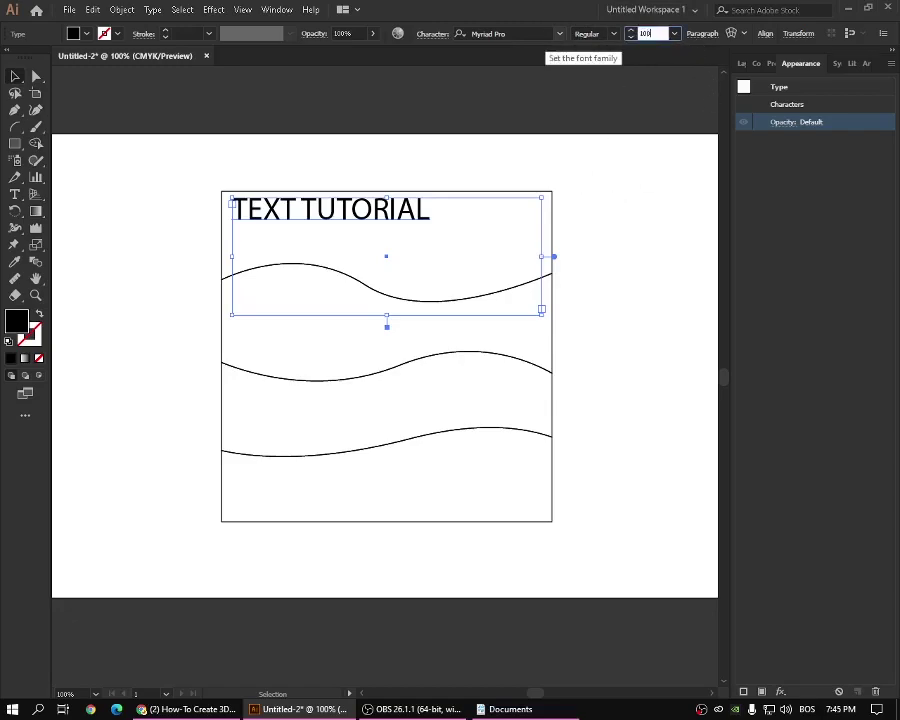
{"action": "key", "text": "Return"}
{"action": "mouse_move", "coordinate": [428, 218]}
{"action": "left_mouse_down"}
{"action": "mouse_move", "coordinate": [436, 242]}
{"action": "mouse_move", "coordinate": [440, 233]}
{"action": "left_mouse_up"}
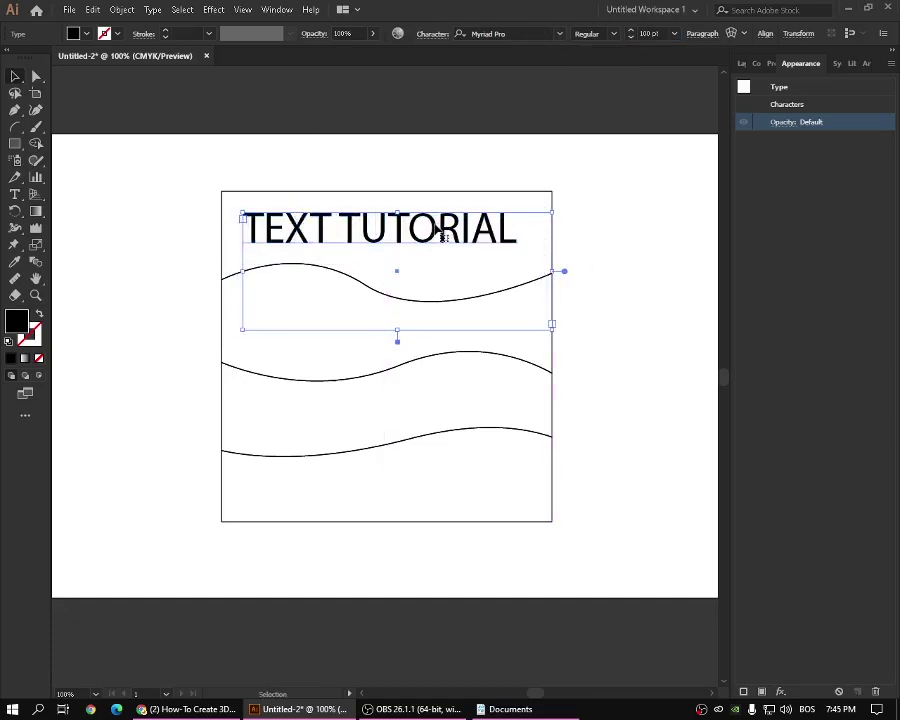
{"action": "left_click", "coordinate": [559, 33]}
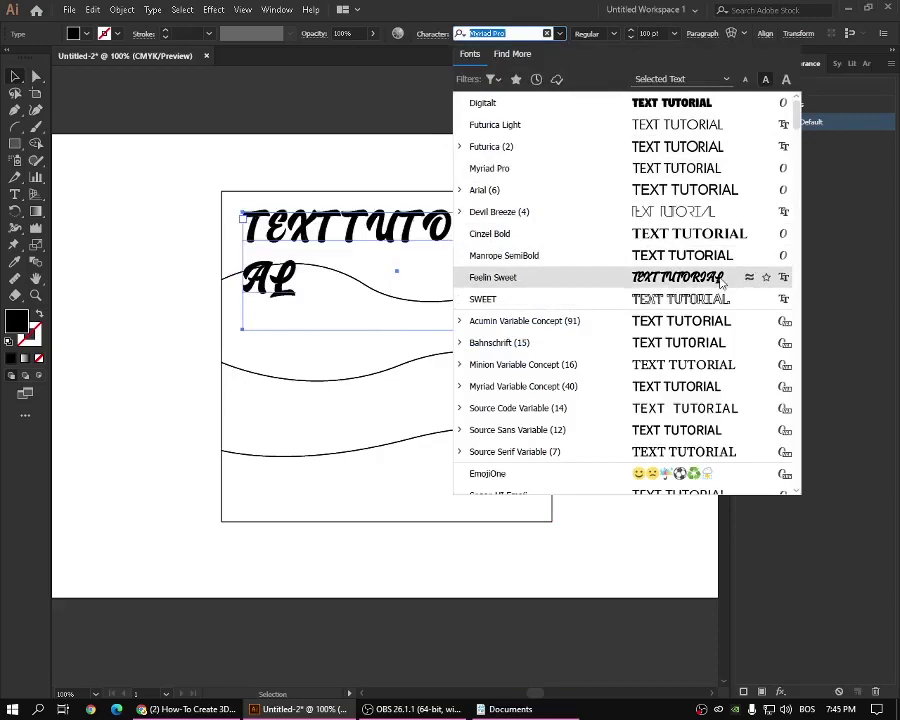
- Set TEXT TUTORIAL in the Digitalt font, shift it slightly right, and send it to the back
{"action": "scroll", "coordinate": [690, 147], "scroll_direction": "down", "scroll_amount": 1}
{"action": "scroll", "coordinate": [690, 147], "scroll_direction": "up", "scroll_amount": 1}
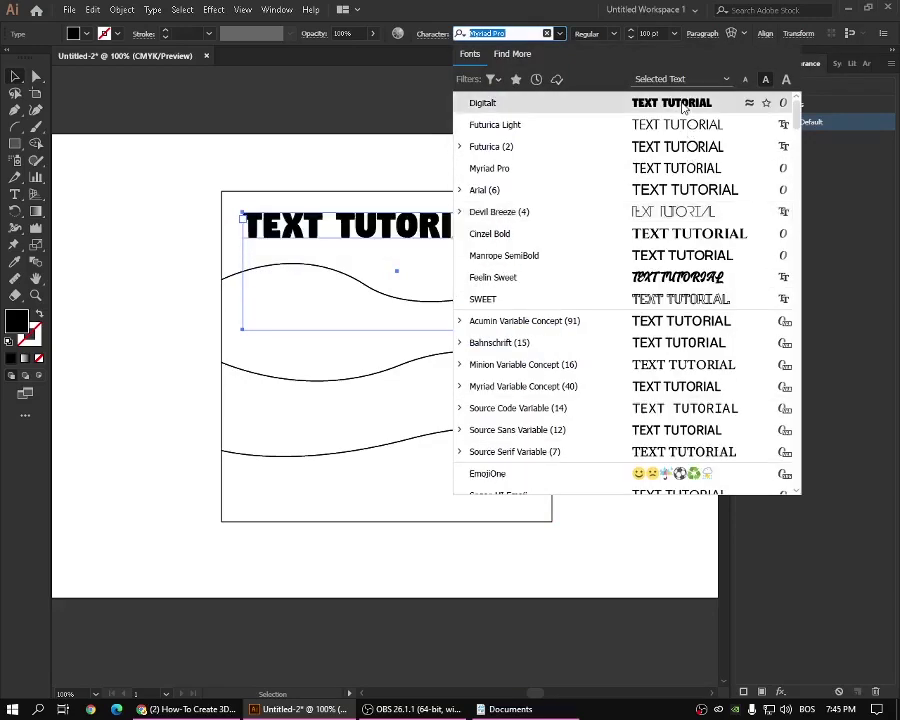
{"action": "left_click", "coordinate": [680, 102]}
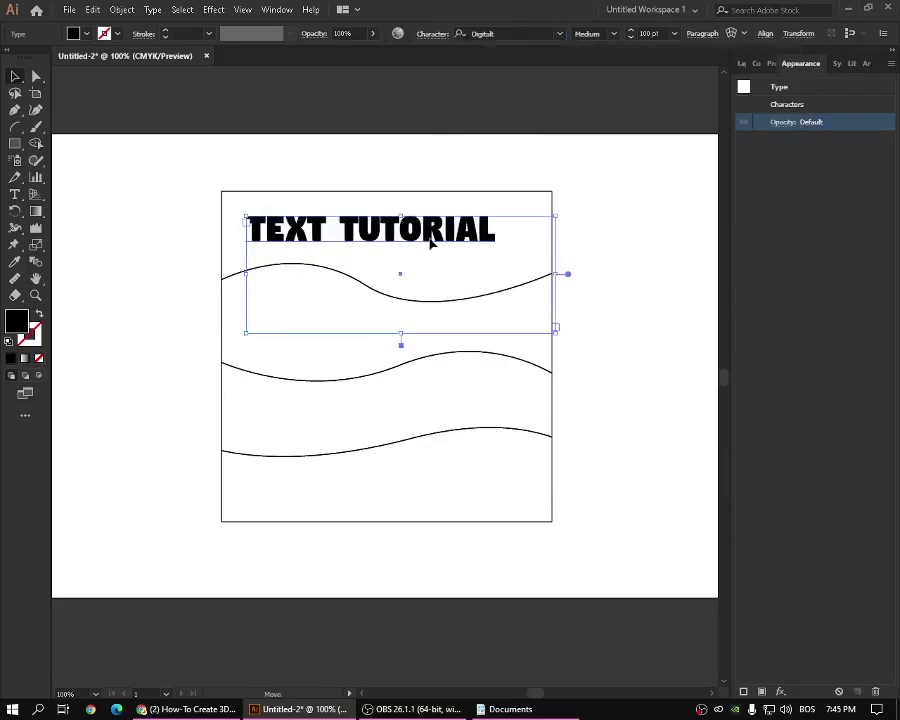
{"action": "key", "text": "Escape"}
{"action": "mouse_move", "coordinate": [441, 247]}
{"action": "left_mouse_down"}
{"action": "mouse_move", "coordinate": [463, 252]}
{"action": "mouse_move", "coordinate": [462, 243]}
{"action": "left_mouse_up"}
{"action": "right_click", "coordinate": [461, 238]}
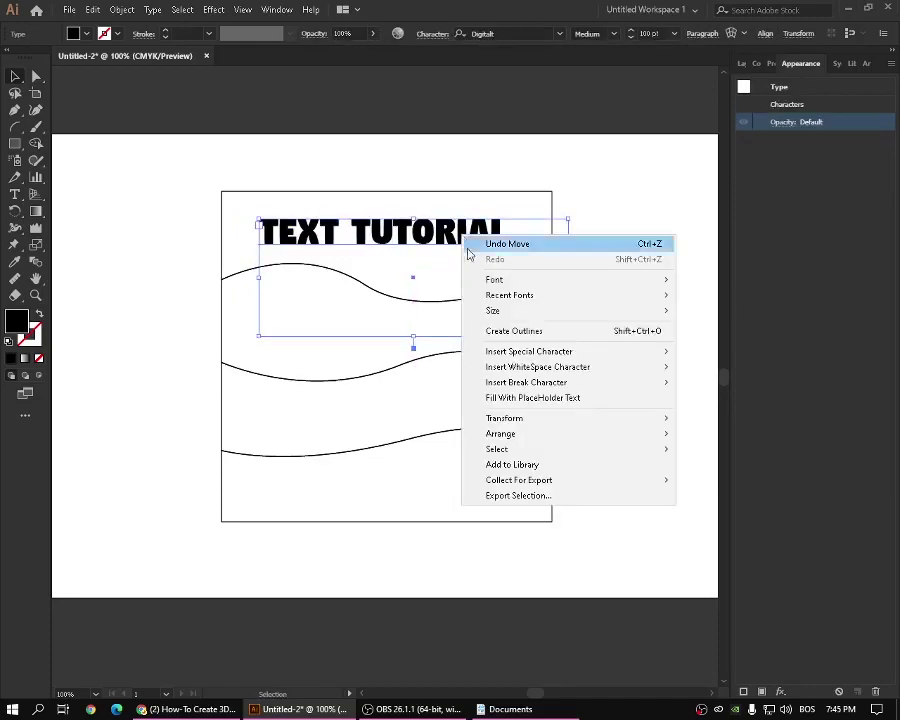
{"action": "mouse_move", "coordinate": [480, 433]}
{"action": "left_click", "coordinate": [720, 480]}
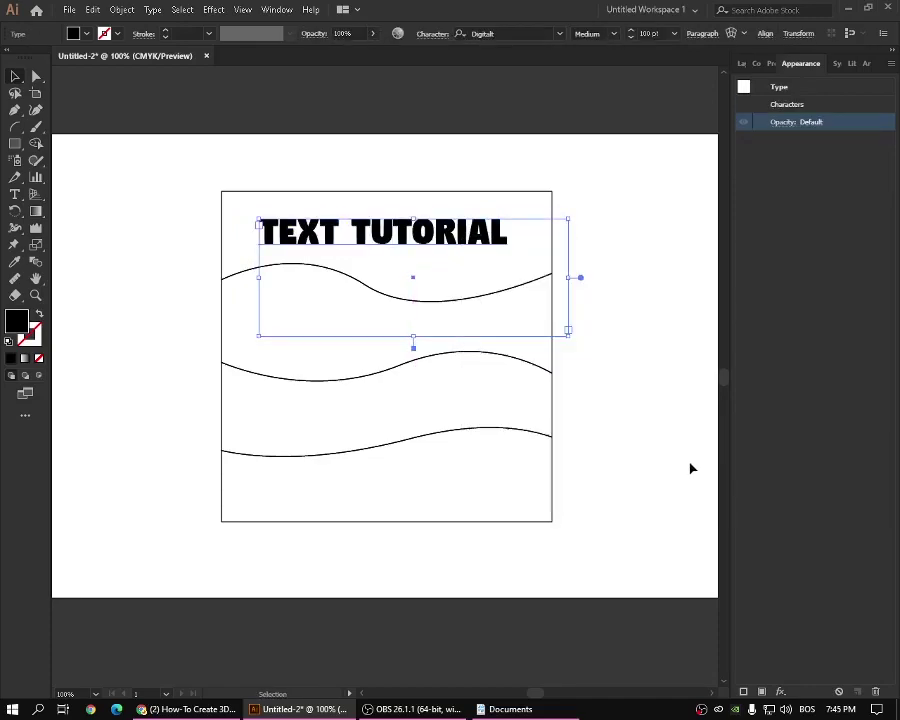
- Warp TEXT TUTORIAL into the top wave shape with Envelope Distort > Make with Top Object
{"action": "left_click", "coordinate": [502, 195], "text": "shift"}
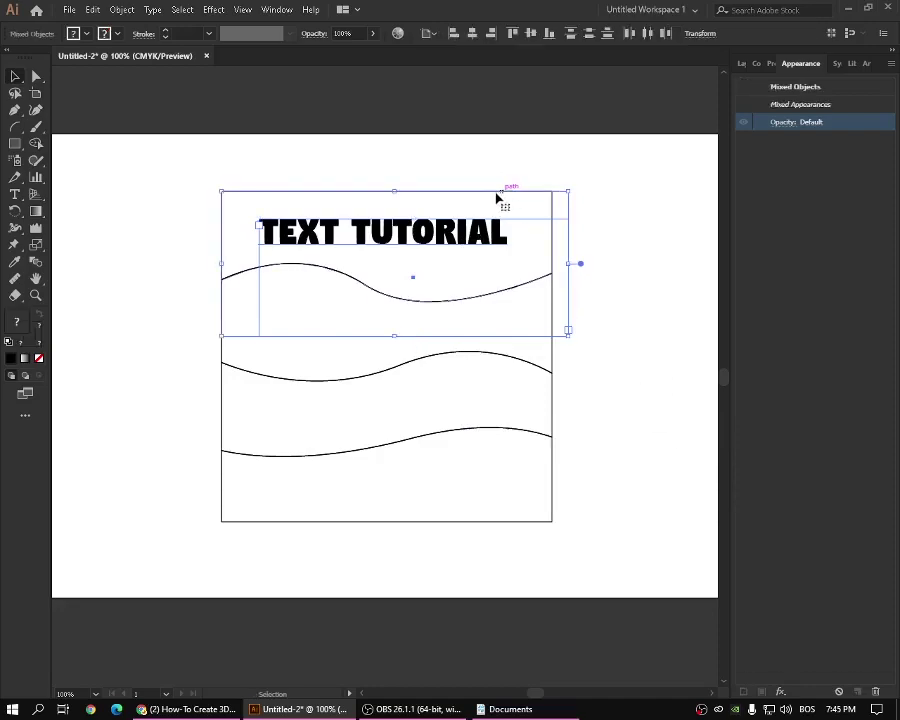
{"action": "left_click", "coordinate": [119, 10]}
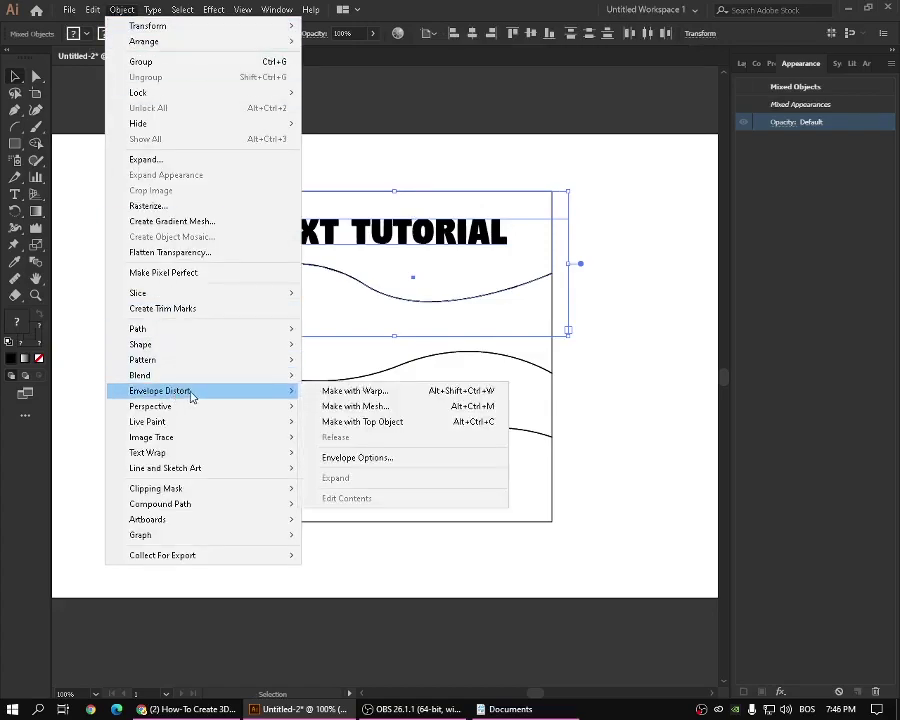
{"action": "left_click", "coordinate": [349, 422]}
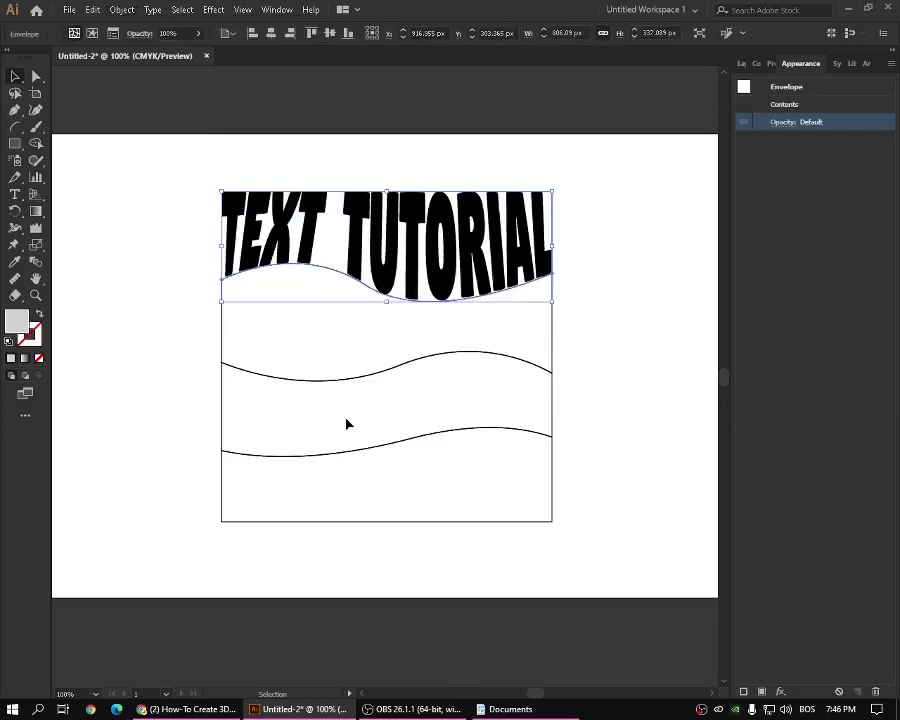
{"action": "left_click", "coordinate": [133, 319]}
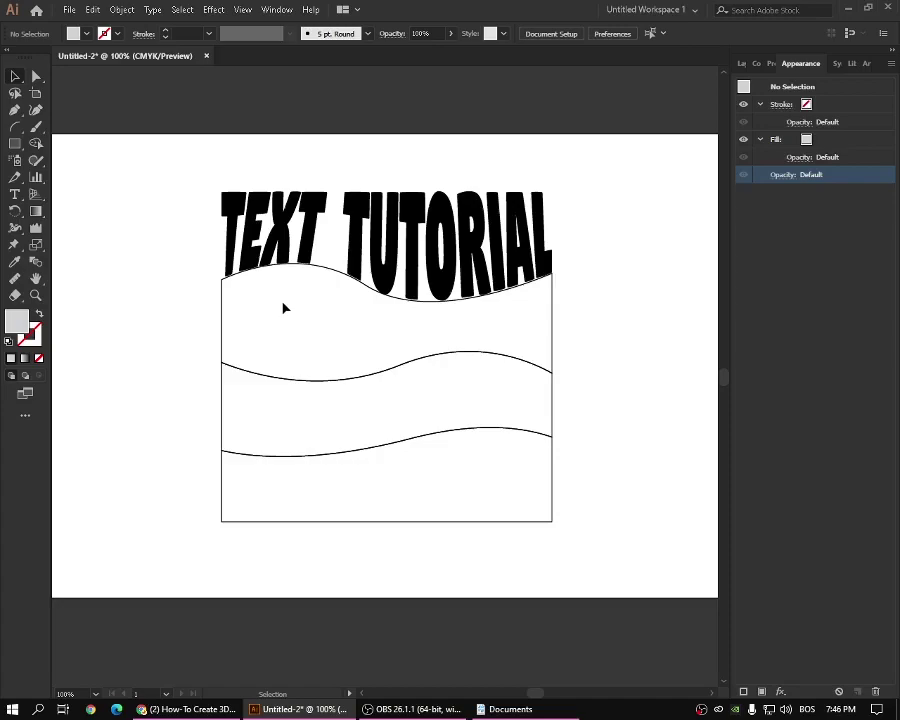
- Add area text 'HOW TO DO IT' below the heading and widen the box to fit one line
{"action": "left_click", "coordinate": [15, 194]}
{"action": "left_click_drag", "start_coordinate": [277, 292], "coordinate": [499, 373]}
{"action": "type", "text": "HOW DO"}
{"action": "key", "text": "BackSpace"}
{"action": "key", "text": "BackSpace"}
{"action": "key", "text": "BackSpace"}
{"action": "type", "text": "TO DO IT"}
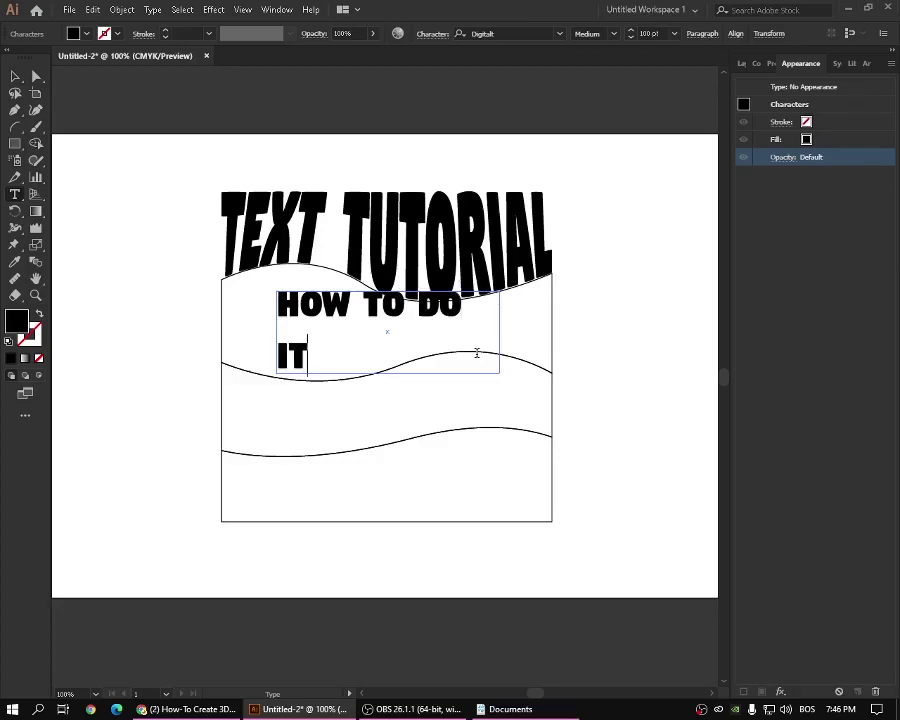
{"action": "left_click", "coordinate": [15, 76]}
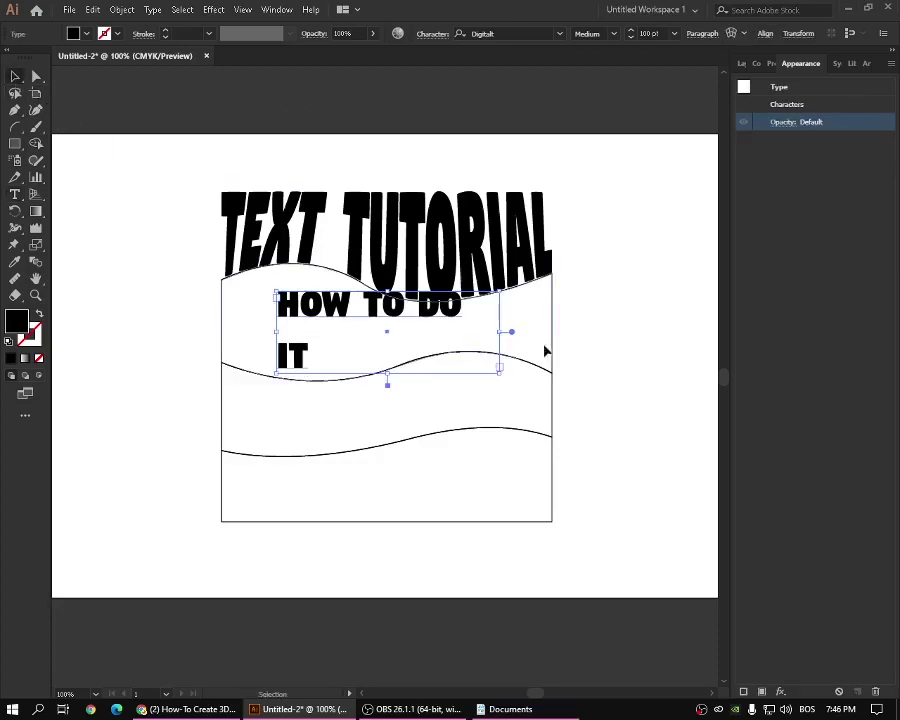
{"action": "left_click_drag", "start_coordinate": [500, 332], "coordinate": [596, 332]}
{"action": "mouse_move", "coordinate": [486, 311]}
{"action": "left_mouse_down"}
{"action": "mouse_move", "coordinate": [490, 333]}
{"action": "mouse_move", "coordinate": [473, 325]}
{"action": "mouse_move", "coordinate": [478, 335]}
{"action": "left_mouse_up"}
- Send the HOW TO DO IT text to the back
{"action": "left_click", "coordinate": [556, 301], "text": "shift"}
{"action": "left_click", "coordinate": [595, 315]}
{"action": "left_click", "coordinate": [440, 330]}
{"action": "right_click", "coordinate": [467, 318]}
{"action": "mouse_move", "coordinate": [525, 527]}
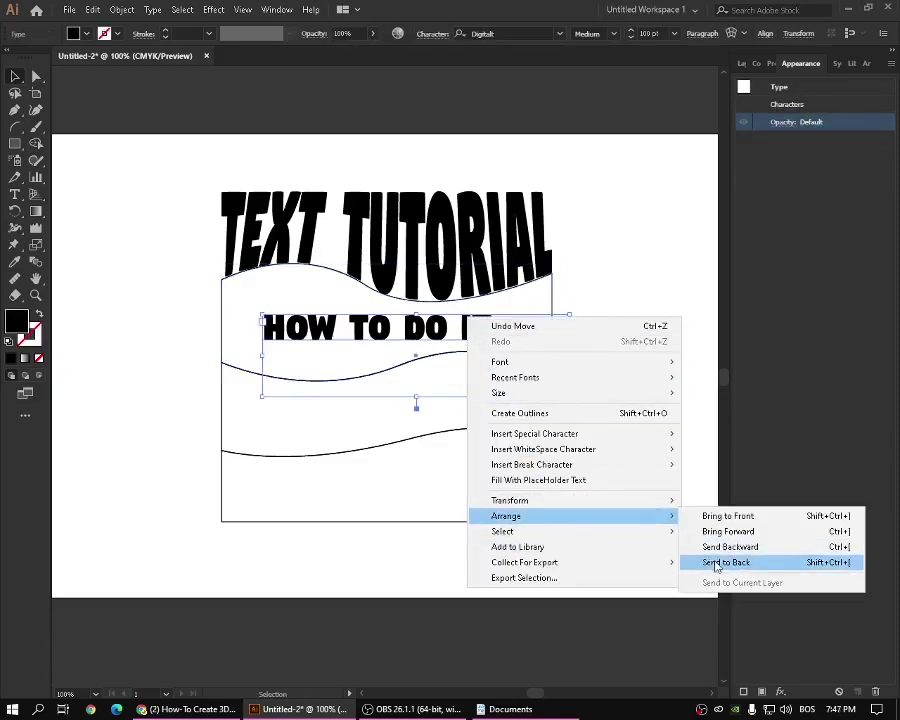
{"action": "left_click", "coordinate": [743, 561]}
- Warp HOW TO DO IT into the second wave shape with Envelope Distort > Make with Top Object
{"action": "left_click", "coordinate": [555, 296], "text": "shift"}
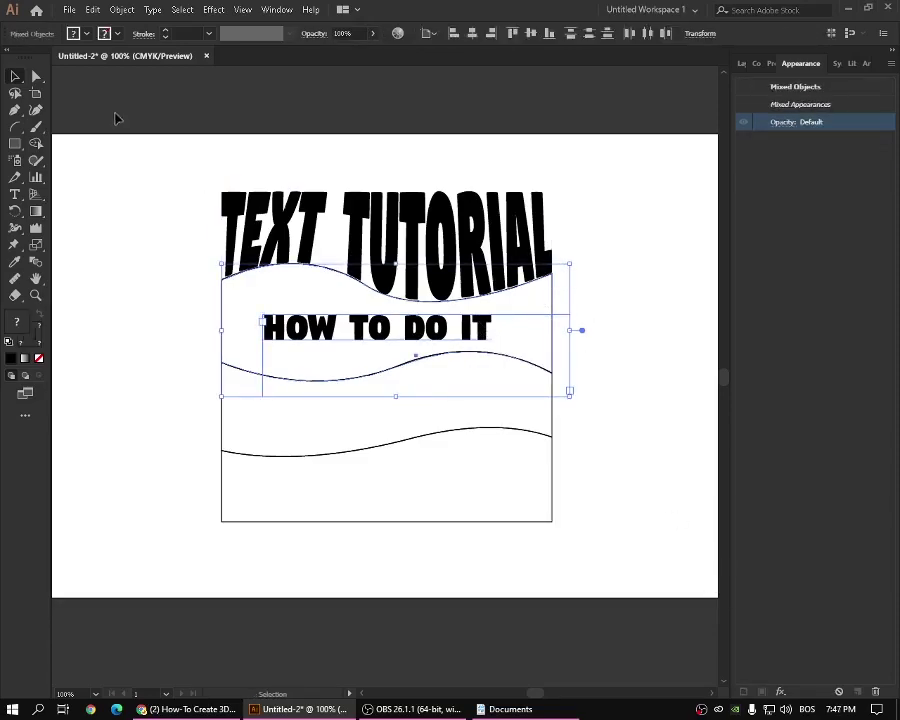
{"action": "left_click", "coordinate": [121, 9]}
{"action": "mouse_move", "coordinate": [200, 390]}
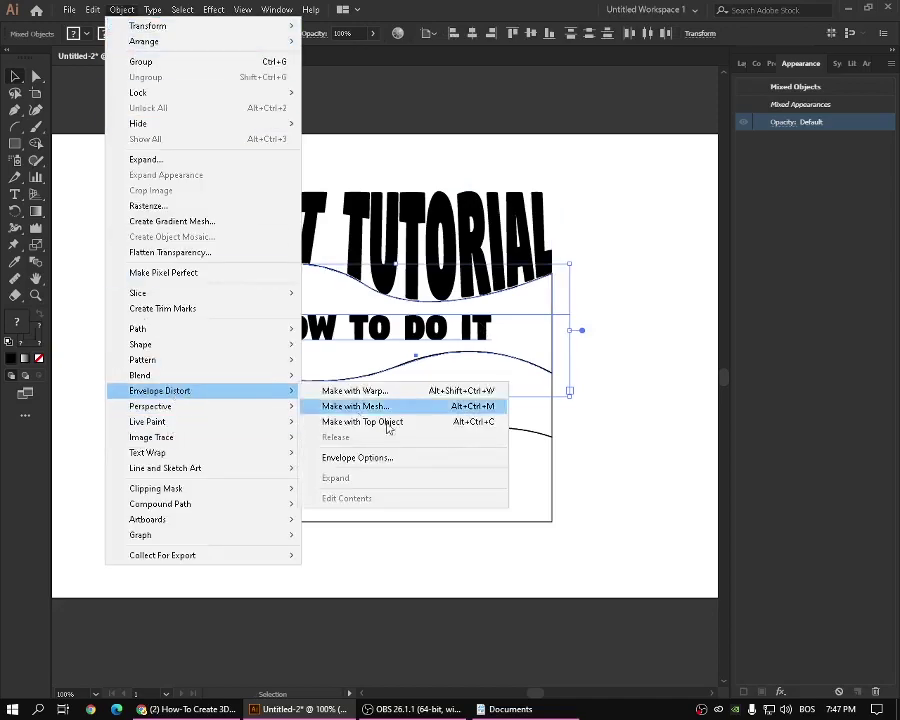
{"action": "left_click", "coordinate": [398, 422]}
{"action": "left_click", "coordinate": [588, 409]}
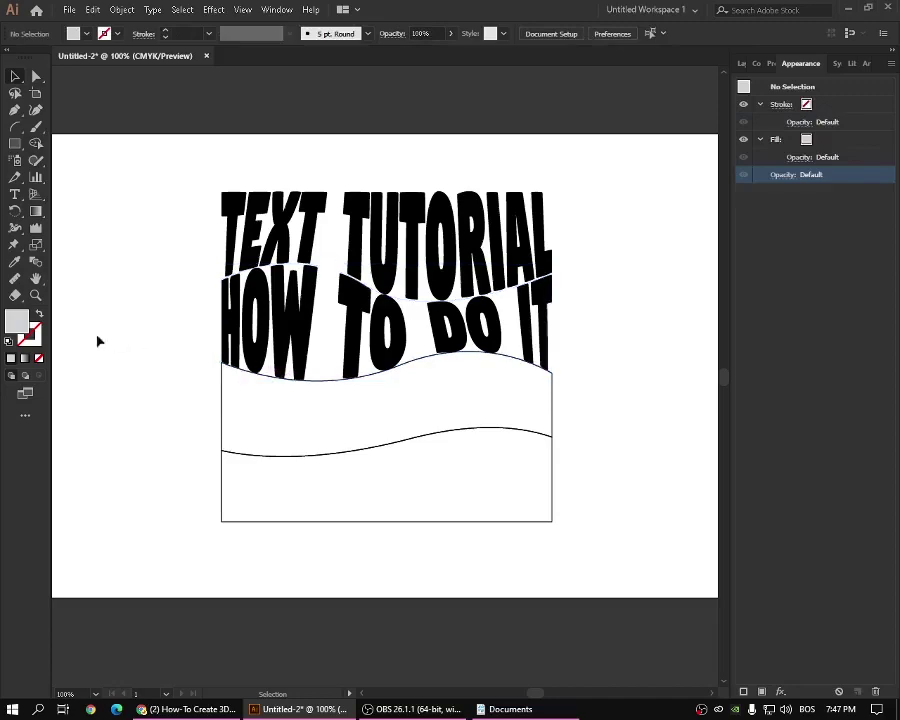
- Add area text 'IT'S AMAZING' in the third band and shift it slightly right and down
{"action": "key", "text": "t"}
{"action": "left_click_drag", "start_coordinate": [236, 394], "coordinate": [541, 509]}
{"action": "type", "text": "IT'S AMAZING"}
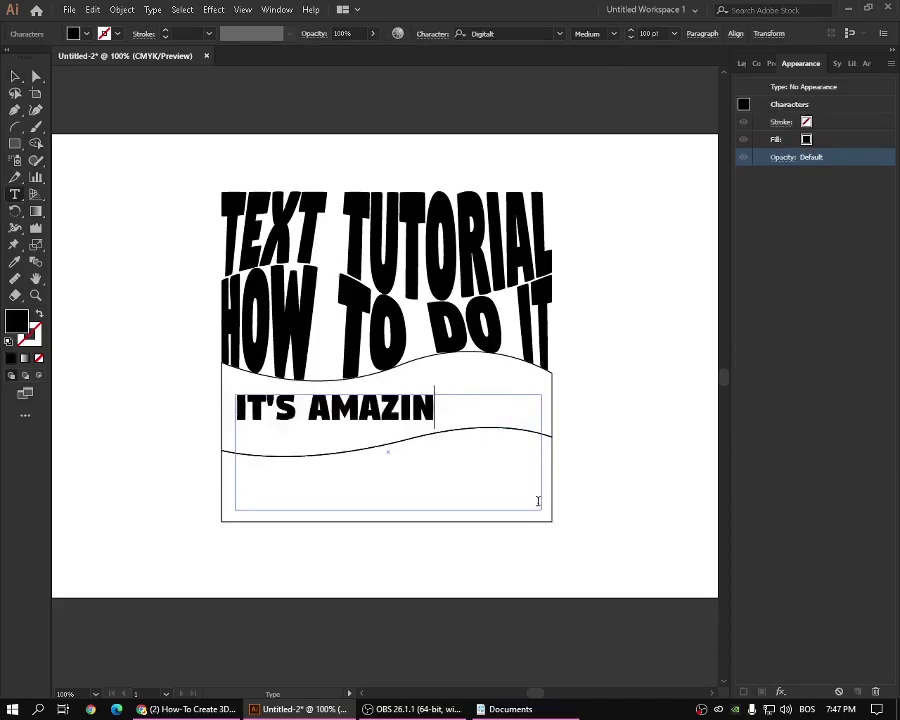
{"action": "left_click", "coordinate": [12, 76]}
{"action": "mouse_move", "coordinate": [487, 410]}
{"action": "left_mouse_down"}
{"action": "mouse_move", "coordinate": [525, 408]}
{"action": "mouse_move", "coordinate": [474, 413]}
{"action": "left_mouse_up"}
- Send the IT'S AMAZING text one step backward
{"action": "left_click", "coordinate": [553, 397], "text": "shift"}
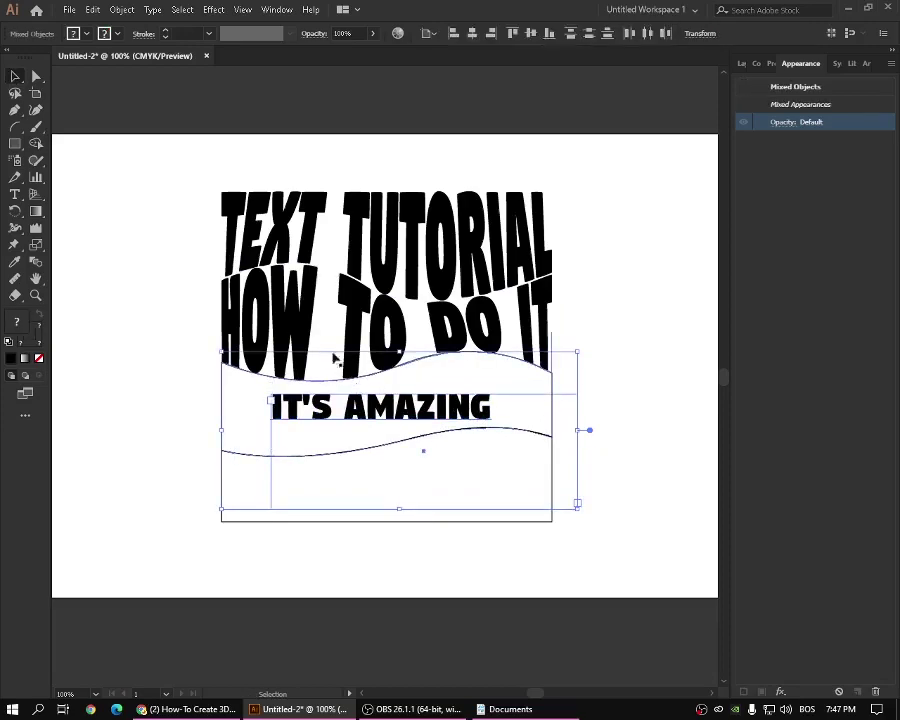
{"action": "left_click", "coordinate": [115, 157]}
{"action": "left_click", "coordinate": [343, 417]}
{"action": "right_click", "coordinate": [343, 418]}
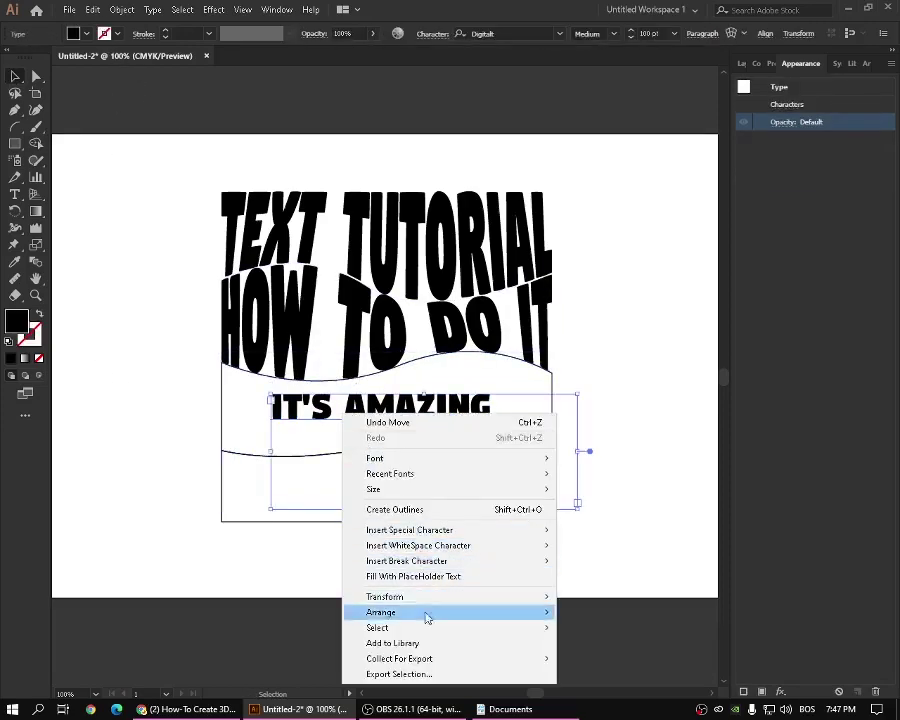
{"action": "left_click", "coordinate": [589, 648]}
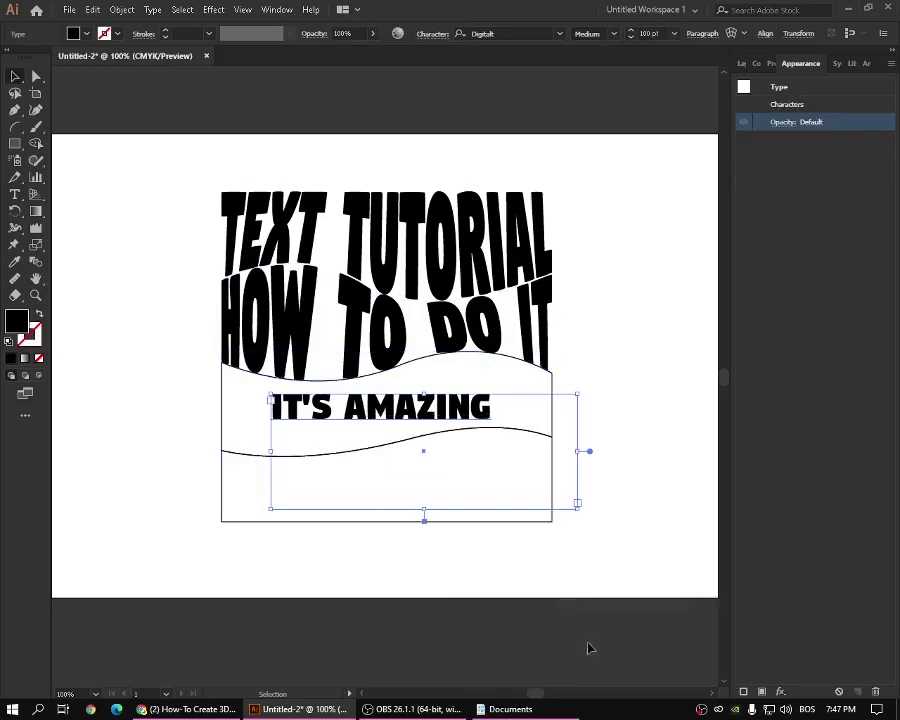
- Warp IT'S AMAZING into its wave shape with Envelope Distort > Make with Top Object
{"action": "left_click", "coordinate": [554, 380], "text": "shift"}
{"action": "left_click", "coordinate": [121, 11]}
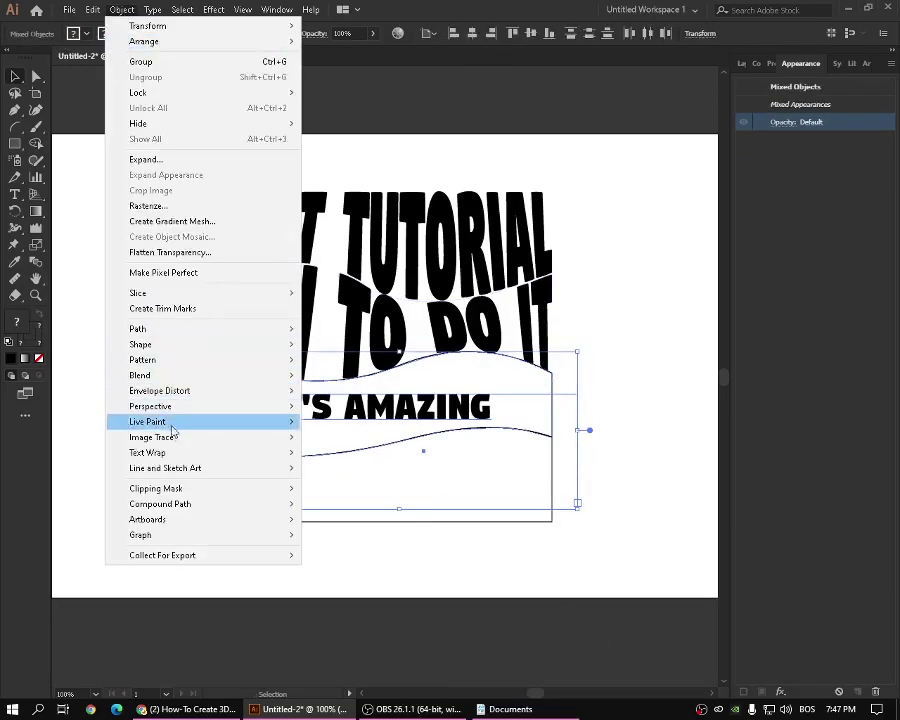
{"action": "mouse_move", "coordinate": [170, 394]}
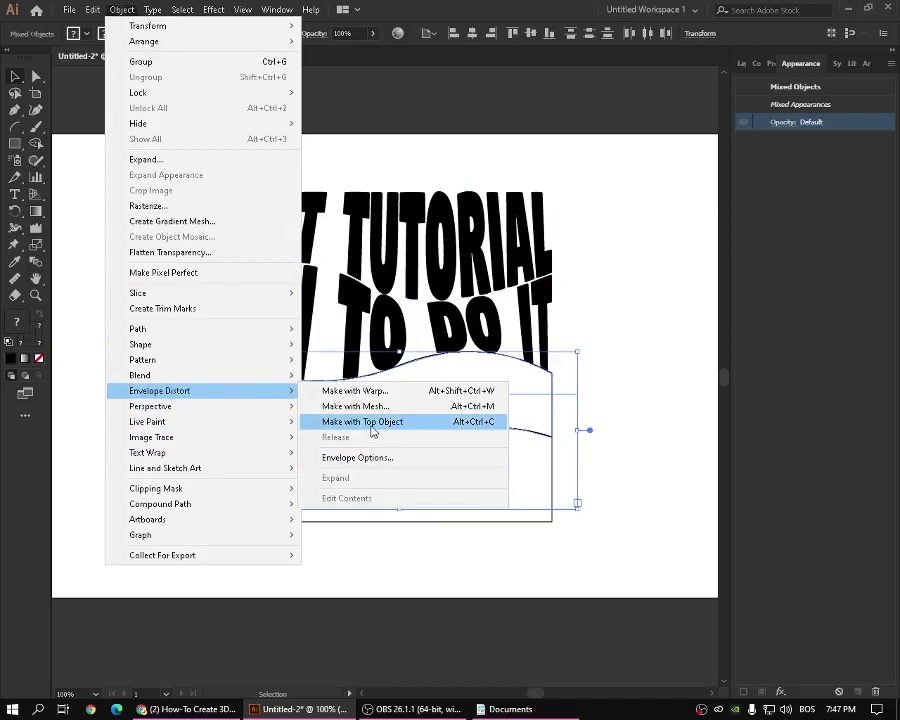
{"action": "left_click", "coordinate": [370, 422]}
{"action": "left_click", "coordinate": [621, 398]}
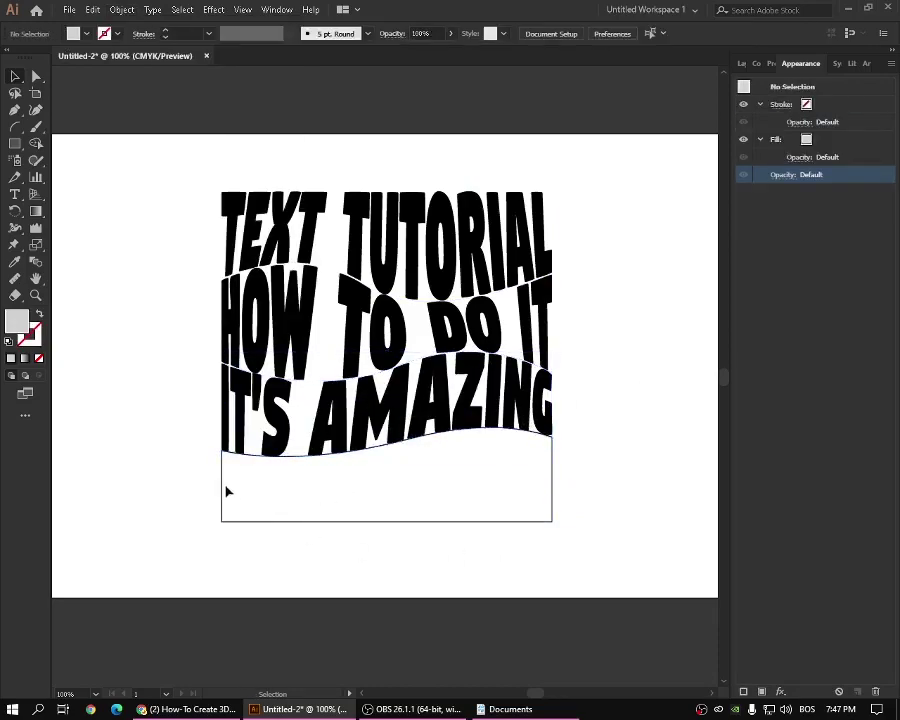
- Type IMPRESSIVE in a text box below the warped lines and nudge it right
{"action": "key", "text": "t"}
{"action": "left_click_drag", "start_coordinate": [235, 467], "coordinate": [540, 538]}
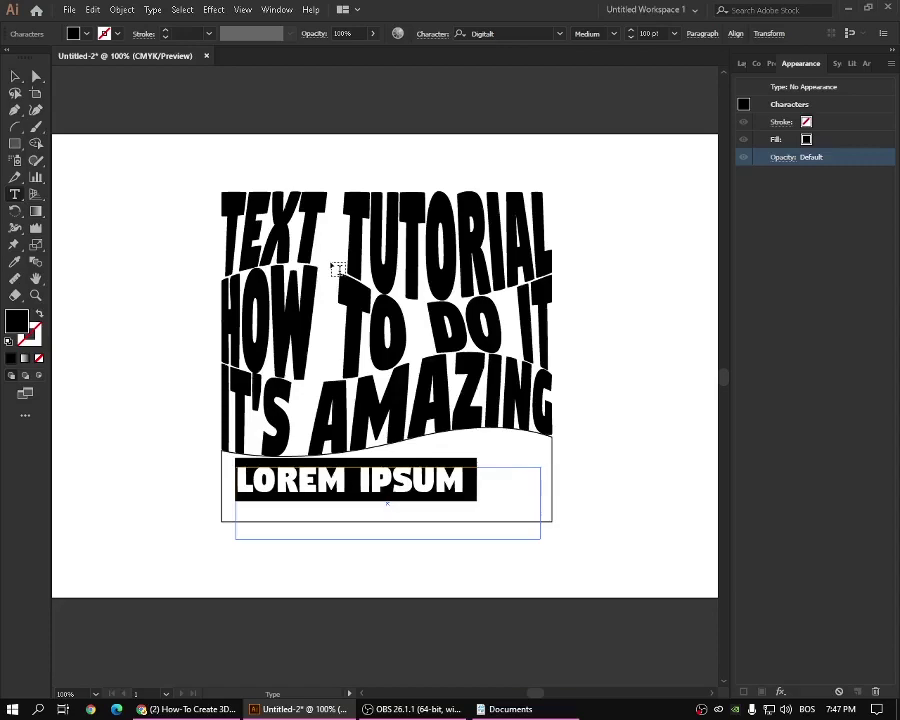
{"action": "type", "text": "IMPRESSIVE"}
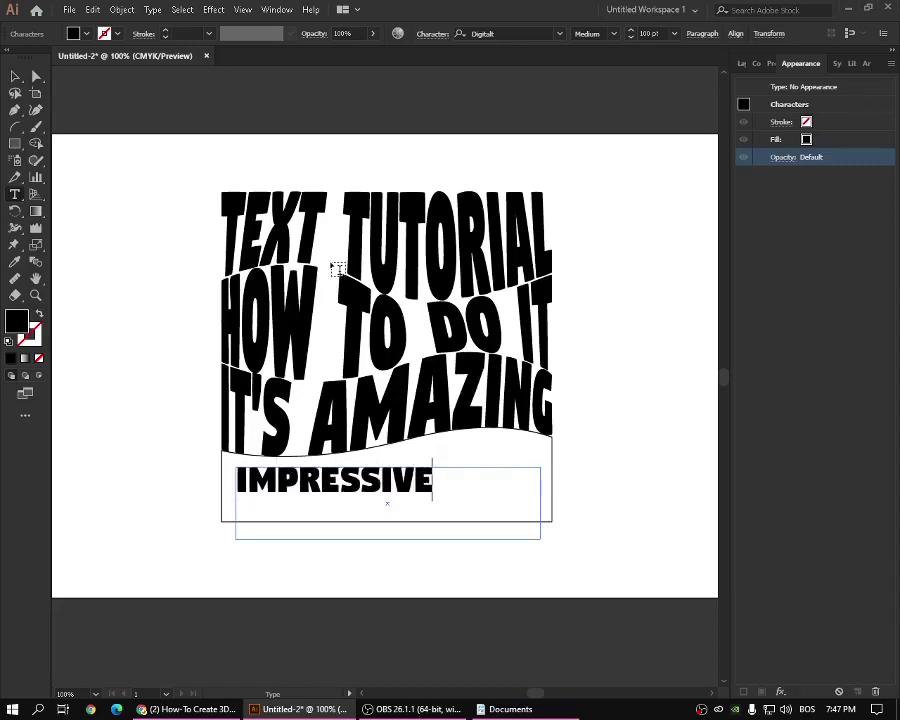
{"action": "key", "text": "Escape"}
{"action": "left_click_drag", "start_coordinate": [425, 478], "coordinate": [470, 476]}
- Try Envelope Distort > Make with Top Object on IMPRESSIVE and the wavy shape, dismissing the error
{"action": "left_click", "coordinate": [550, 458], "text": "shift"}
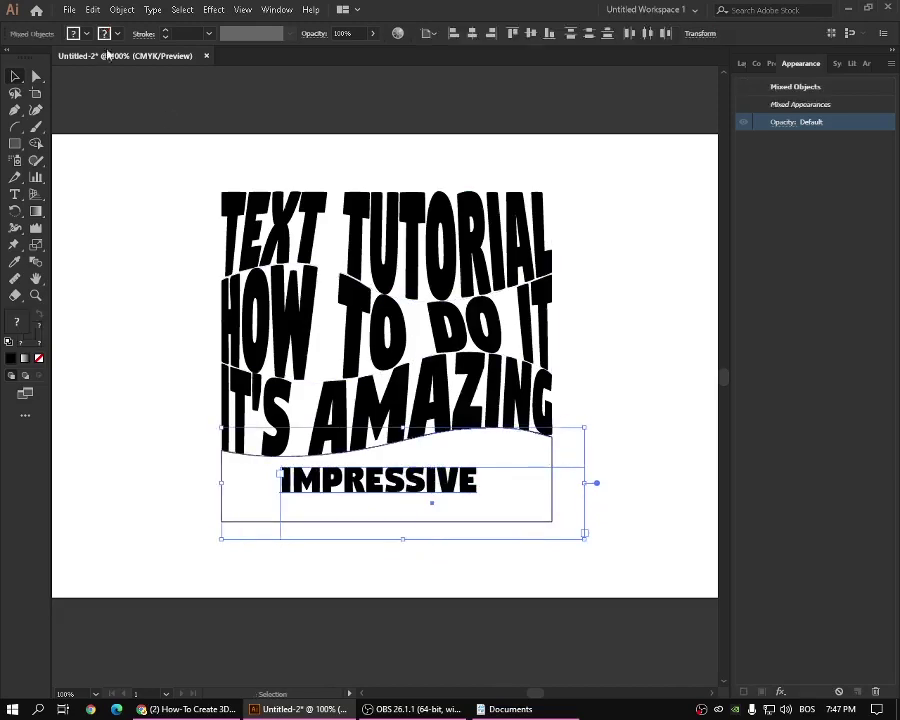
{"action": "left_click", "coordinate": [121, 9]}
{"action": "mouse_move", "coordinate": [172, 398]}
{"action": "left_click", "coordinate": [370, 421]}
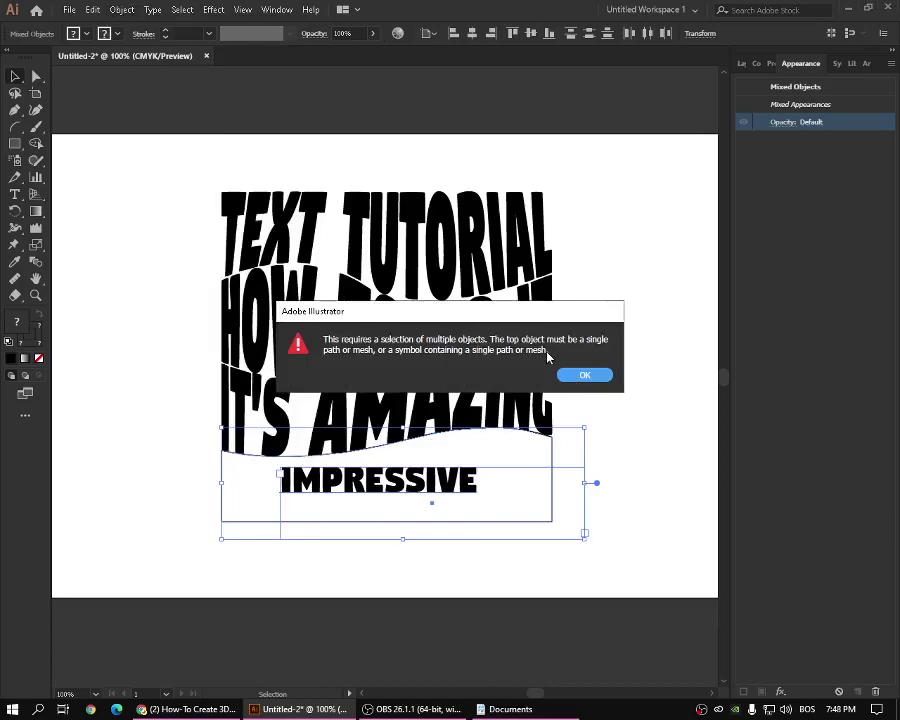
{"action": "left_click", "coordinate": [590, 376]}
{"action": "left_click", "coordinate": [615, 392]}
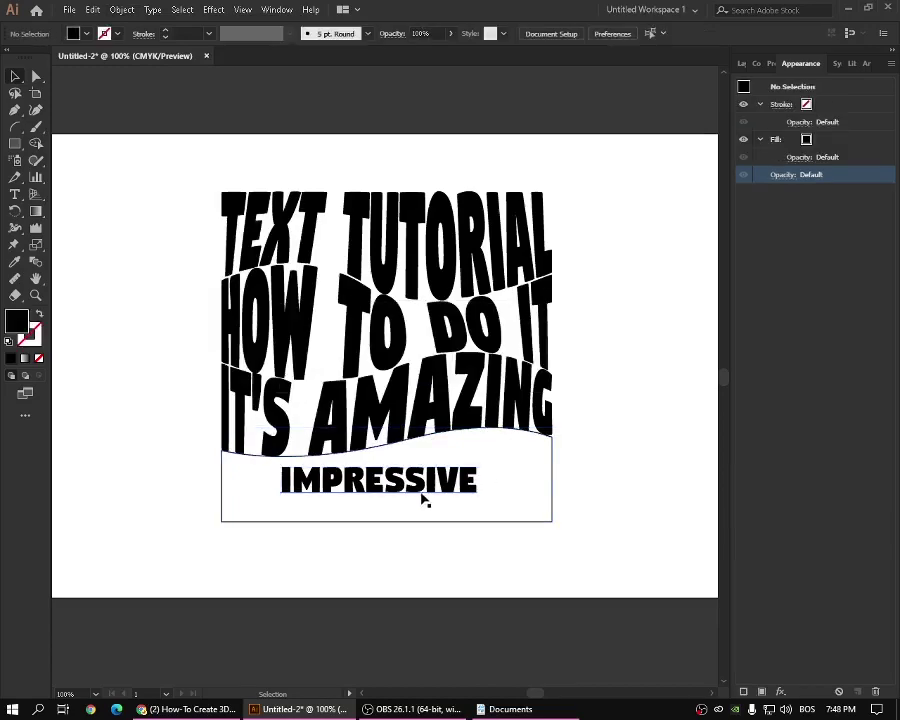
- Send IMPRESSIVE behind the wavy shape and warp it with Make with Top Object
{"action": "right_click", "coordinate": [424, 490]}
{"action": "mouse_move", "coordinate": [478, 428]}
{"action": "left_click", "coordinate": [679, 468]}
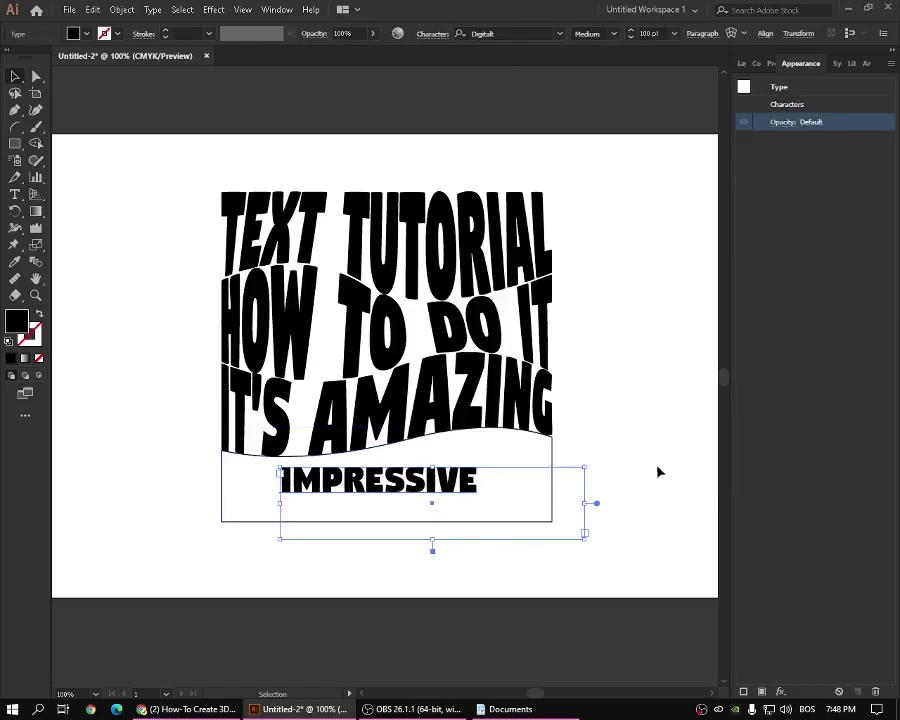
{"action": "left_click", "coordinate": [555, 458], "text": "shift"}
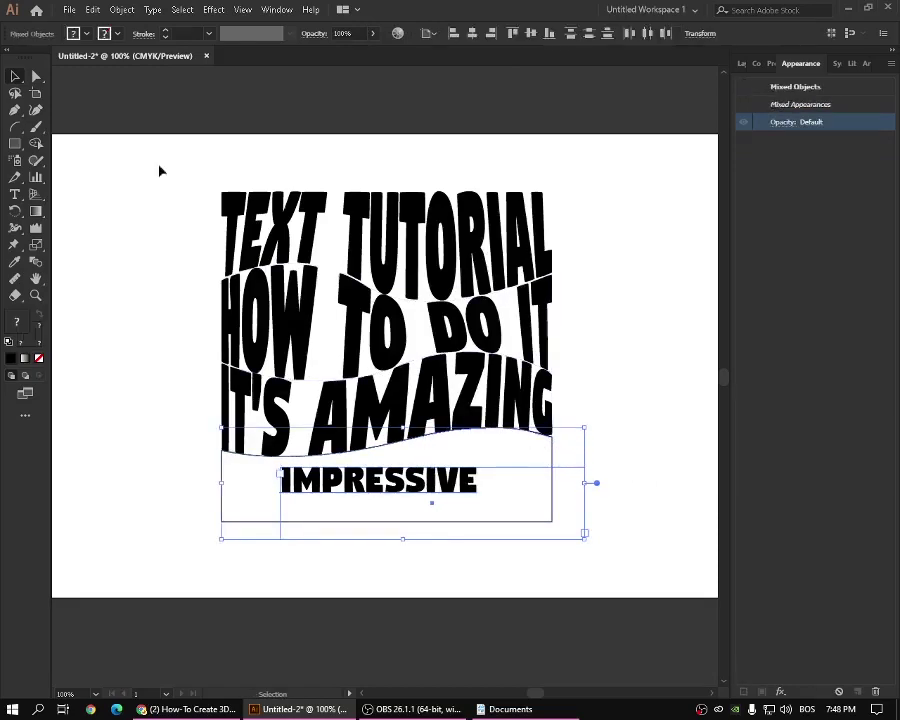
{"action": "left_click", "coordinate": [121, 9]}
{"action": "mouse_move", "coordinate": [250, 391]}
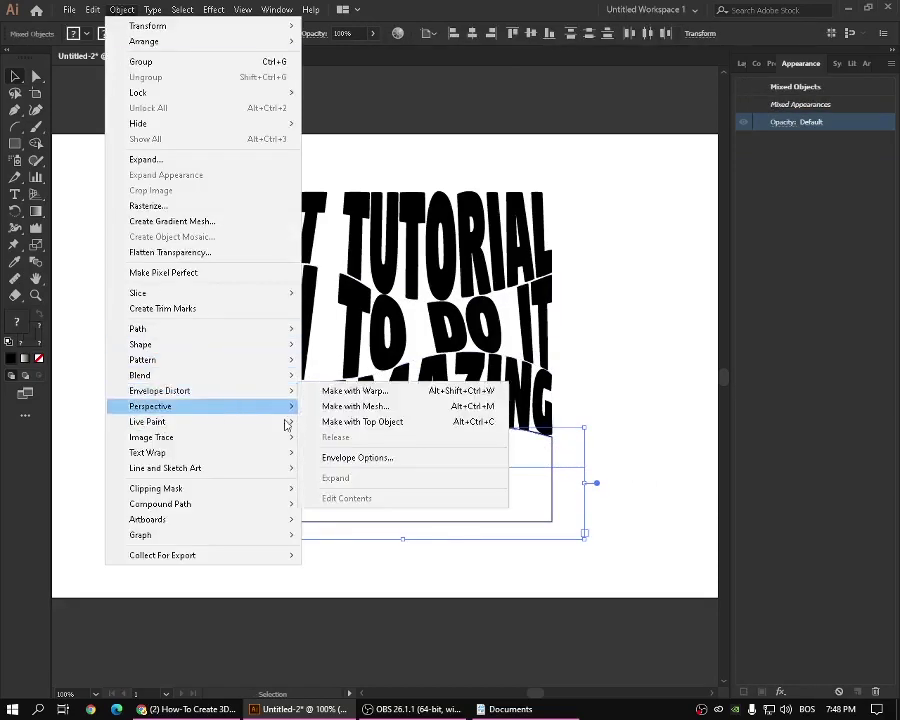
{"action": "left_click", "coordinate": [366, 426]}
{"action": "left_click", "coordinate": [562, 496]}
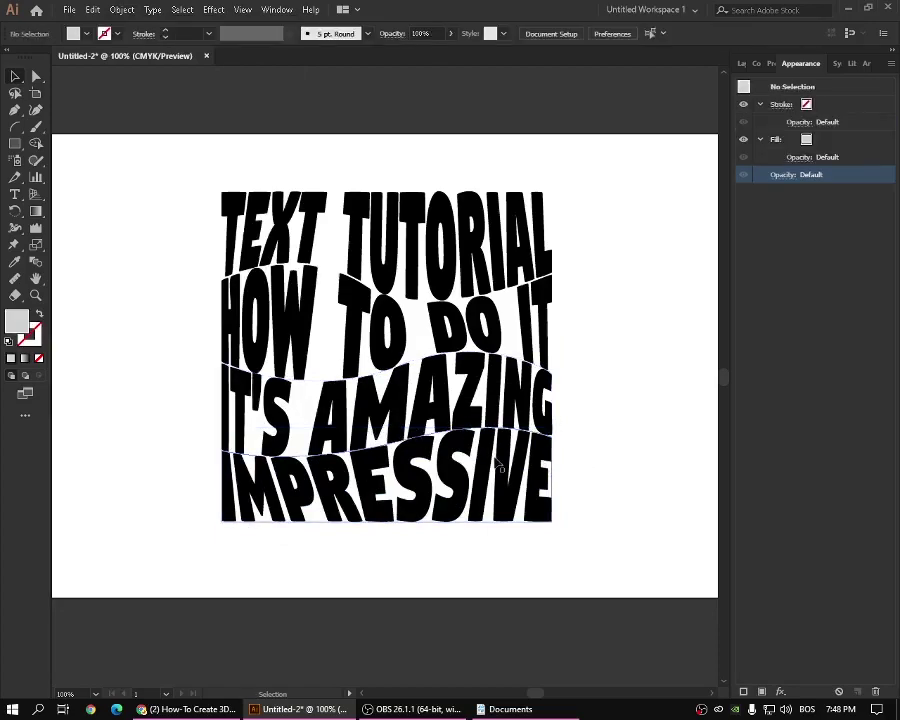
{"action": "scroll", "coordinate": [313, 345], "scroll_direction": "up", "scroll_amount": 1}
{"action": "scroll", "coordinate": [141, 191], "scroll_direction": "left", "scroll_amount": 1}
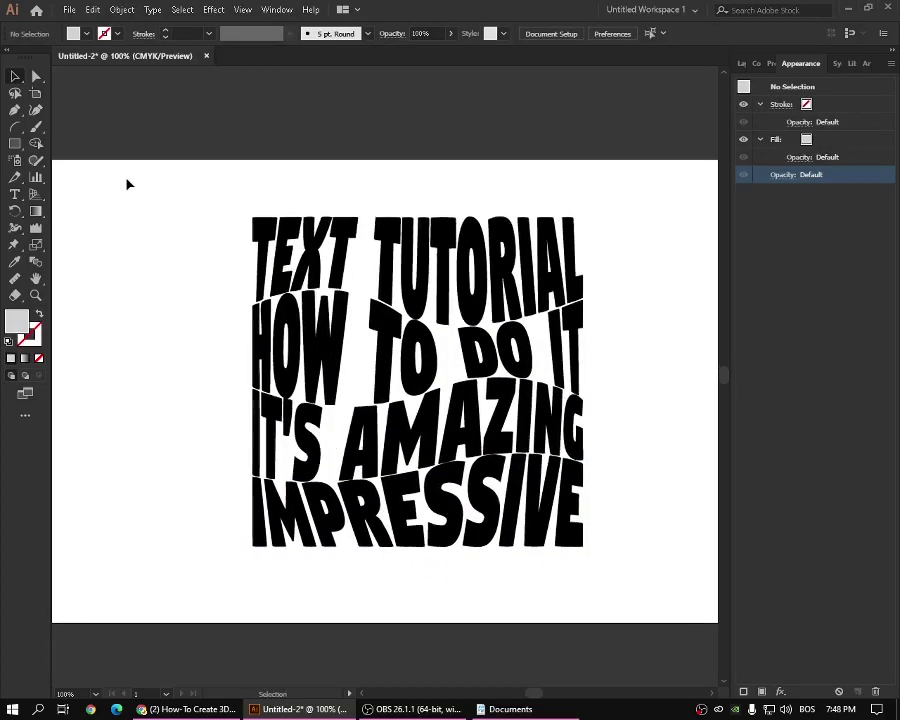
- Zoom out and pan to show the whole artboard with the colour squares beside it
{"action": "key", "text": "ctrl+minus"}
{"action": "key", "text": "ctrl+plus"}
{"action": "key", "text": "ctrl+minus"}
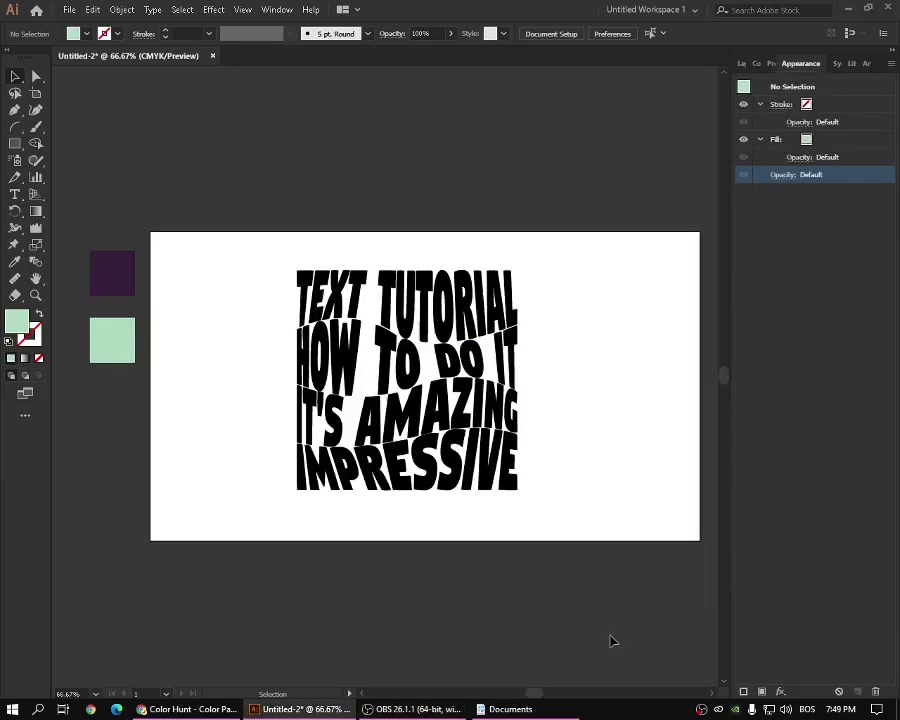
{"action": "scroll", "coordinate": [600, 620], "scroll_direction": "up", "scroll_amount": 1}
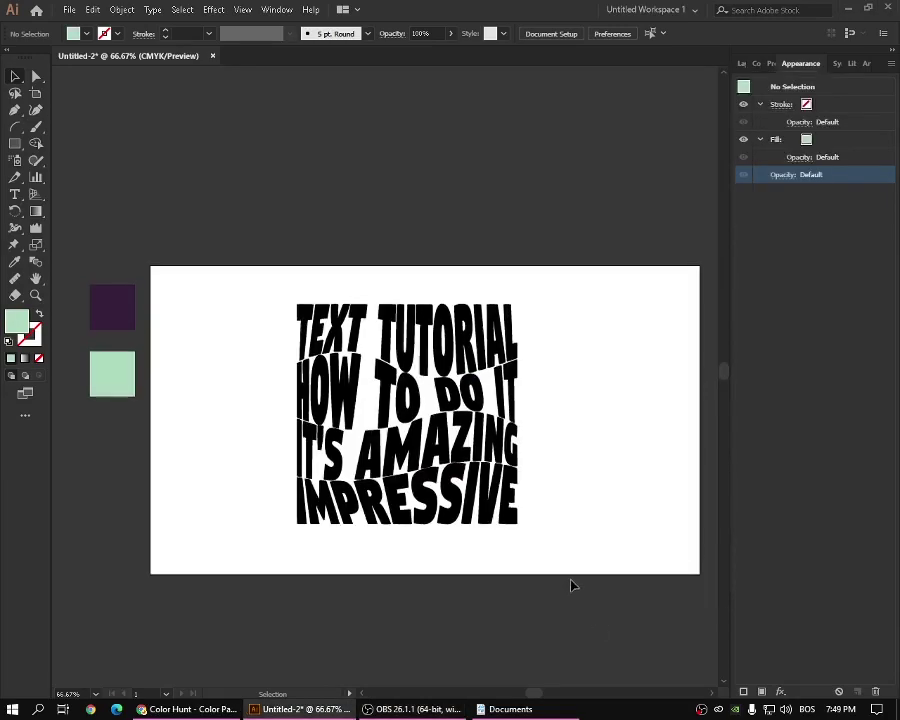
{"action": "scroll", "coordinate": [148, 352], "scroll_direction": "down", "scroll_amount": 1}
{"action": "scroll", "coordinate": [148, 352], "scroll_direction": "right", "scroll_amount": 1}
{"action": "left_click_drag", "start_coordinate": [227, 267], "coordinate": [551, 527]}
{"action": "left_click", "coordinate": [130, 284]}
- Draw a rectangle over the whole artboard and send it behind the warped text
{"action": "key", "text": "m"}
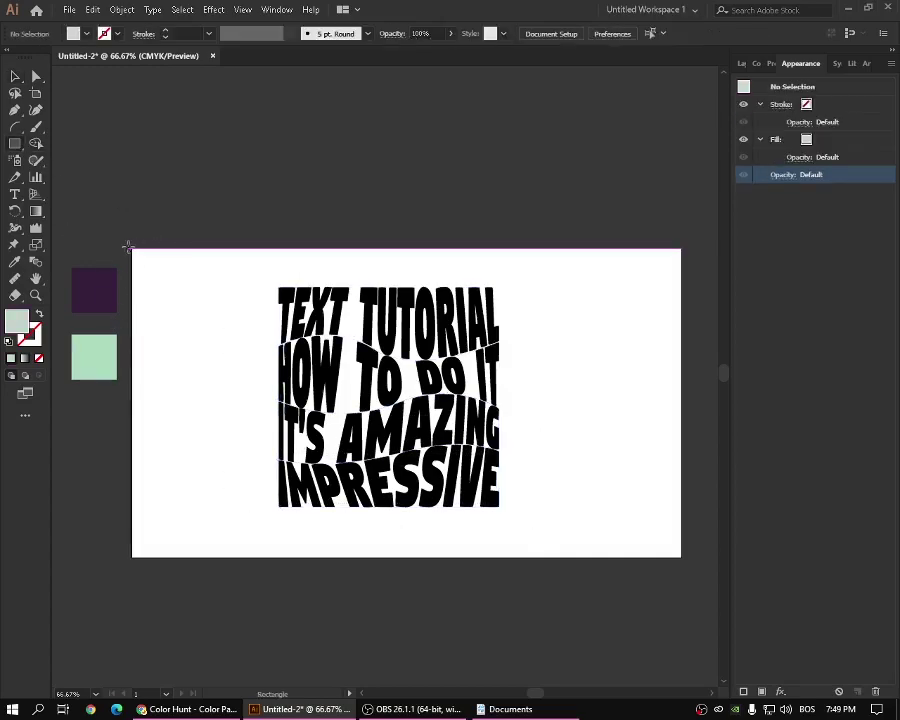
{"action": "left_click_drag", "start_coordinate": [132, 249], "coordinate": [681, 557]}
{"action": "right_click", "coordinate": [200, 328]}
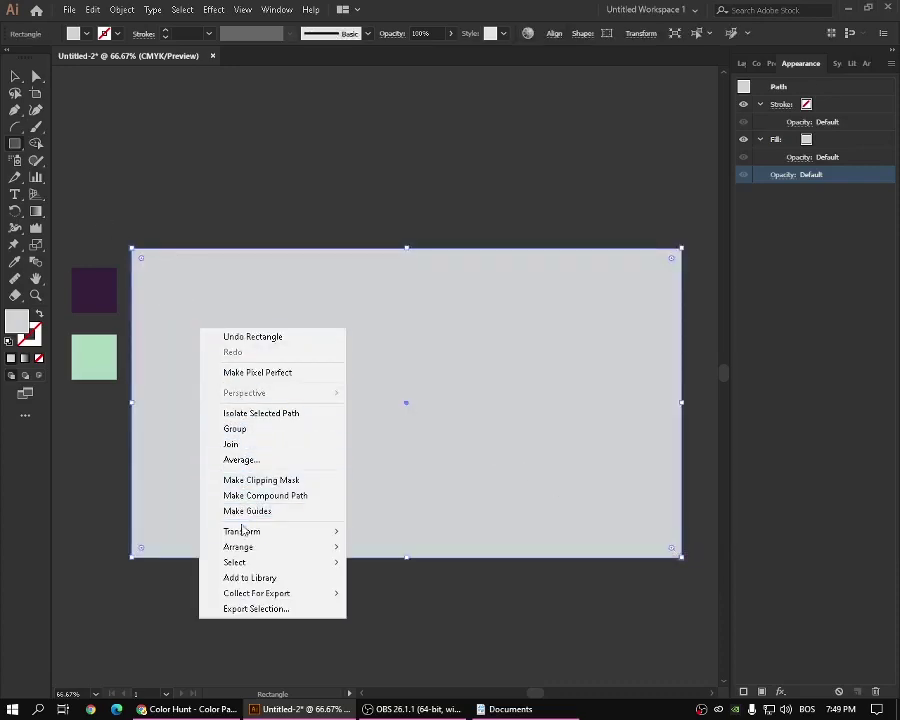
{"action": "mouse_move", "coordinate": [270, 547]}
{"action": "left_click", "coordinate": [381, 593]}
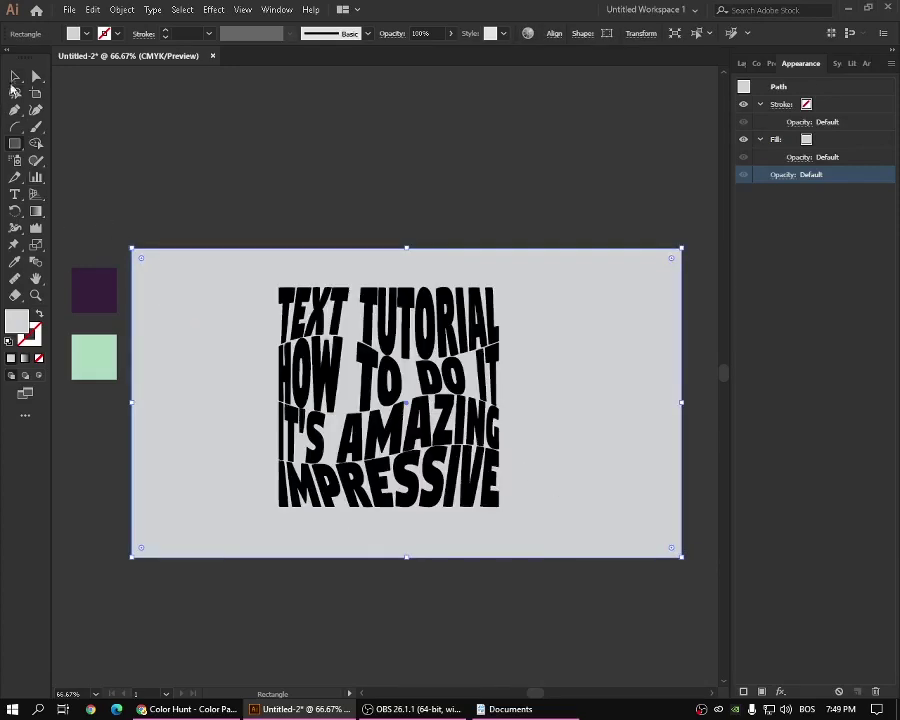
- Fill the rectangle with the dark purple swatch colour using the Eyedropper
{"action": "left_click", "coordinate": [15, 77]}
{"action": "left_click", "coordinate": [94, 292]}
{"action": "left_click", "coordinate": [164, 298]}
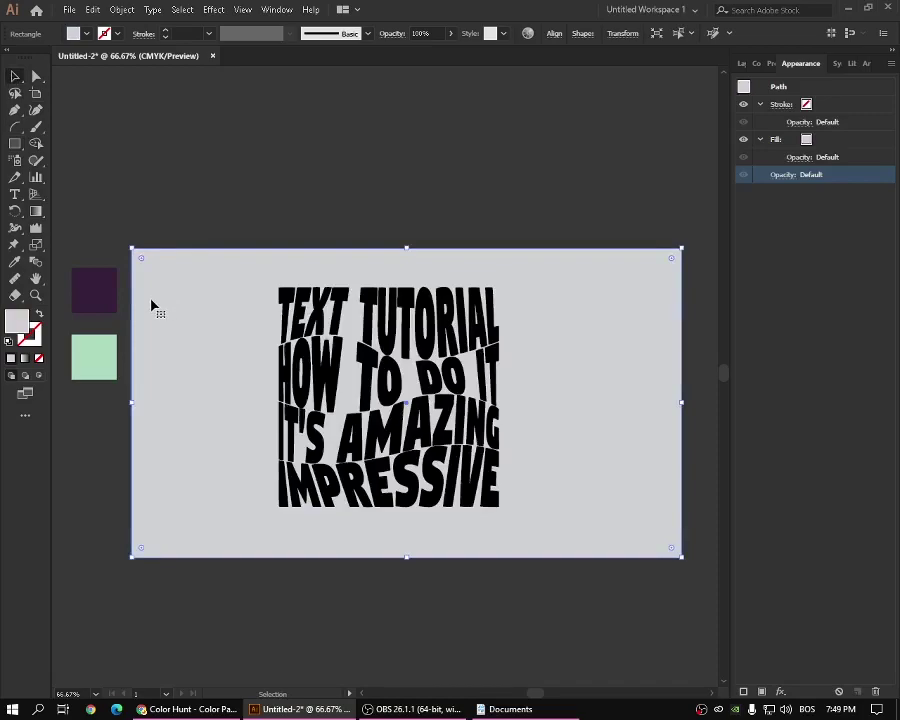
{"action": "key", "text": "i"}
{"action": "left_click", "coordinate": [92, 291]}
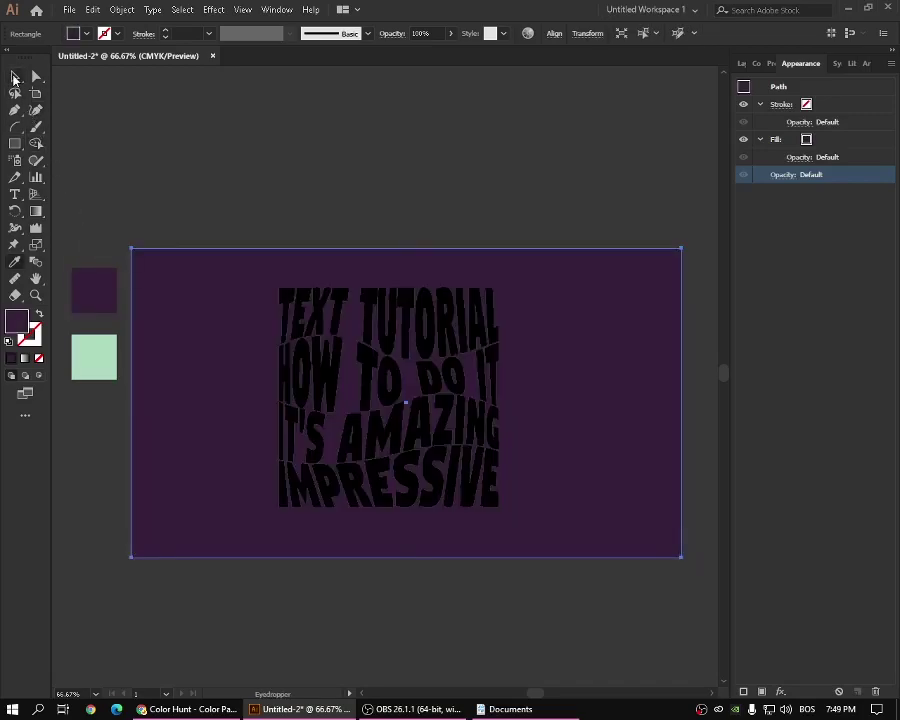
- Lock the purple background rectangle with Object > Lock > Selection
{"action": "left_click", "coordinate": [15, 77]}
{"action": "left_click", "coordinate": [121, 9]}
{"action": "mouse_move", "coordinate": [200, 92]}
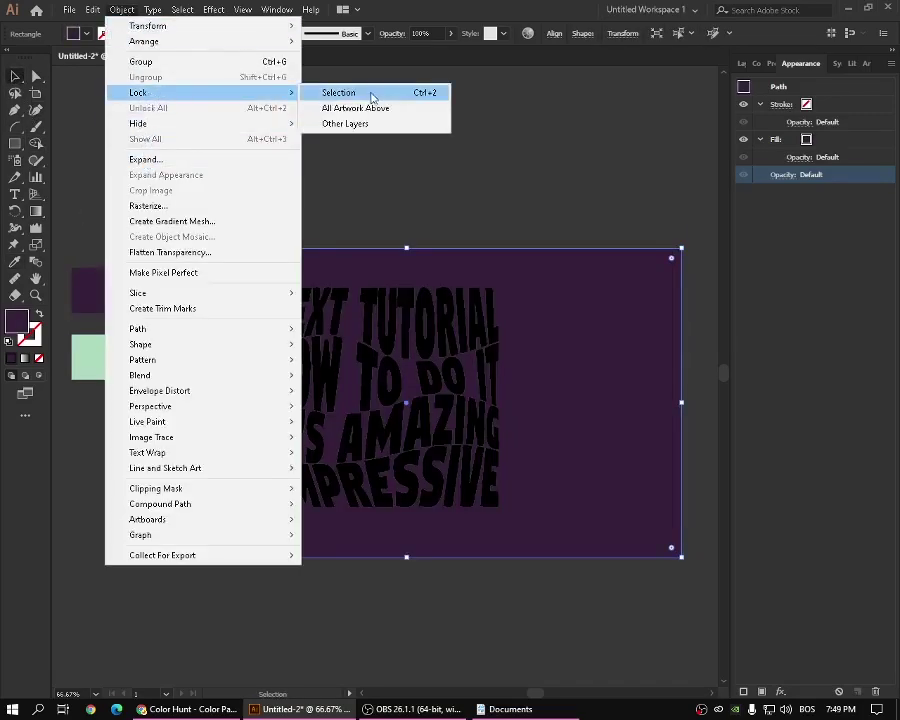
{"action": "left_click", "coordinate": [340, 93]}
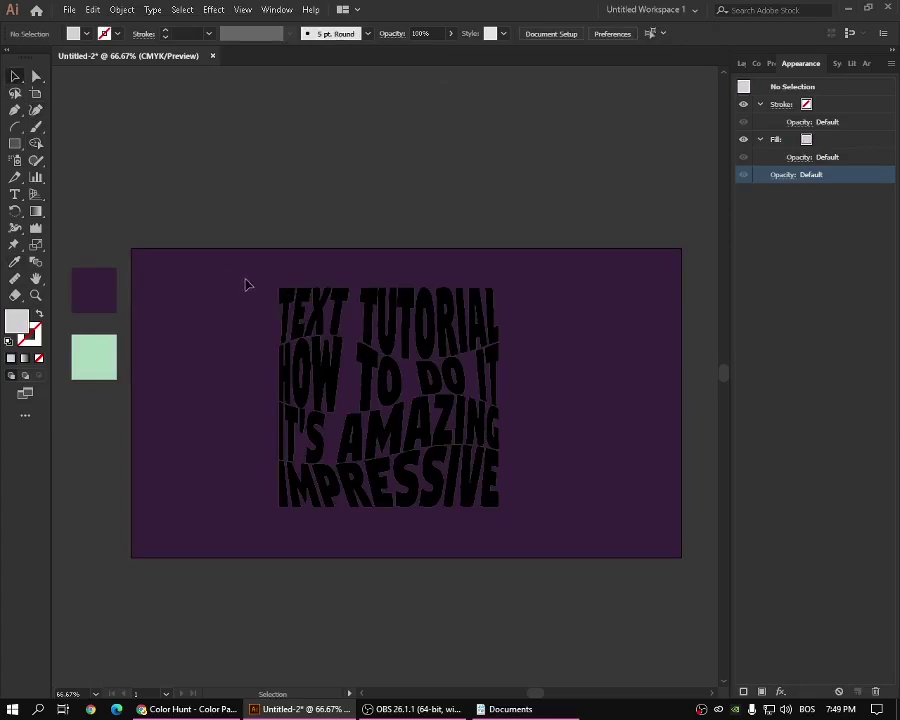
{"action": "left_click_drag", "start_coordinate": [252, 273], "coordinate": [534, 522]}
- Expand the warped text envelope into plain shapes
{"action": "left_click", "coordinate": [121, 9]}
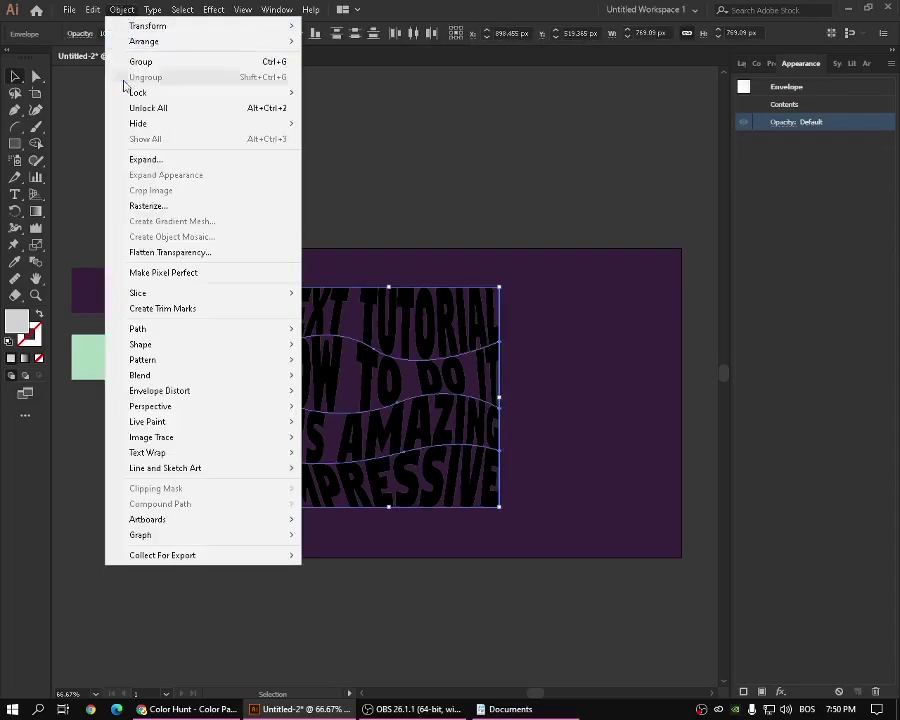
{"action": "left_click", "coordinate": [140, 159]}
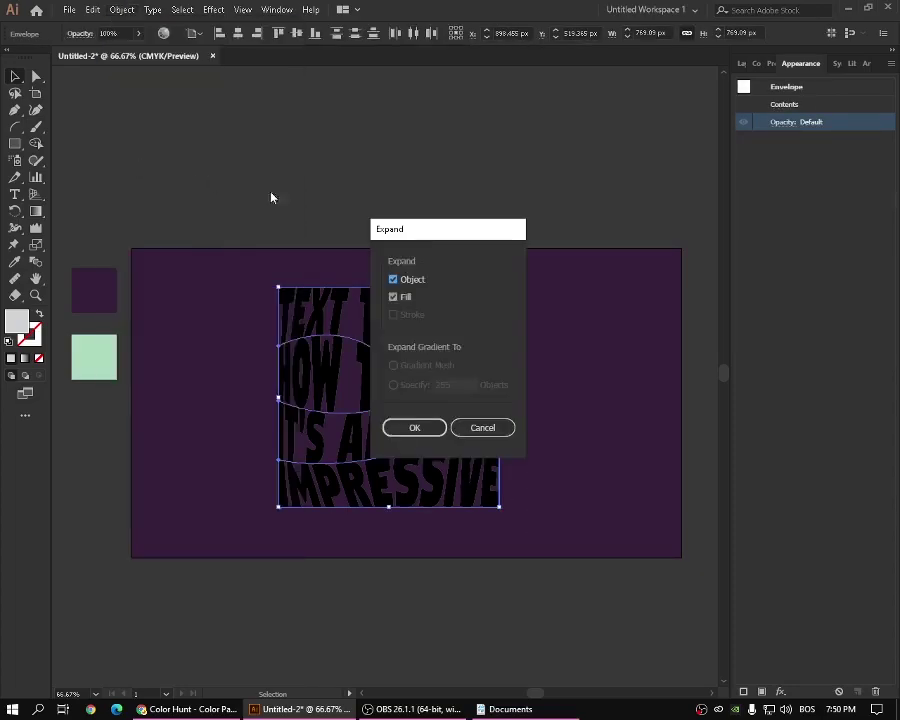
{"action": "left_click", "coordinate": [414, 428]}
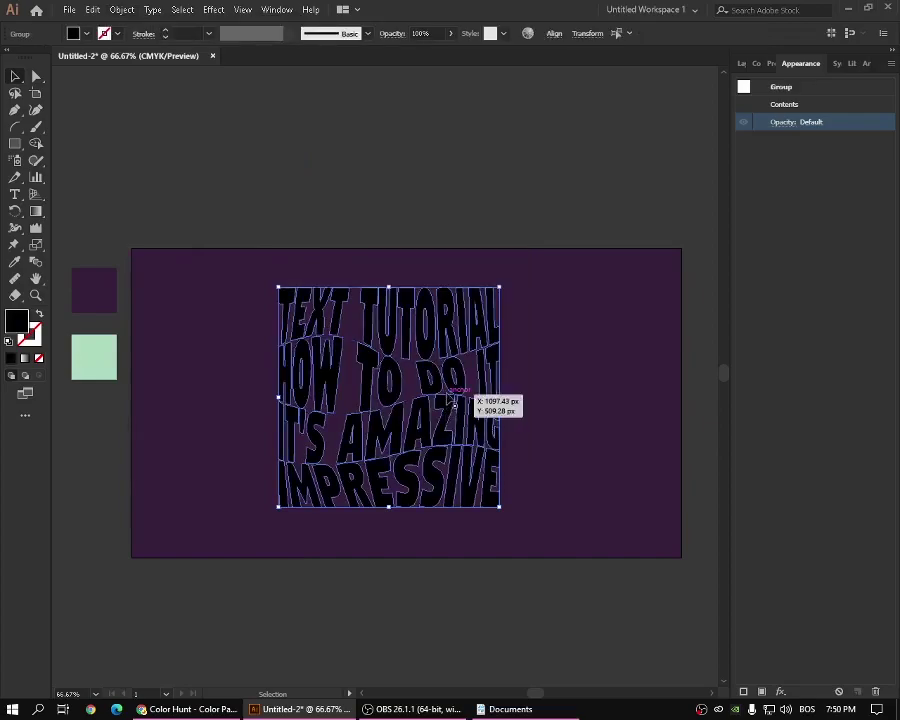
{"action": "left_click", "coordinate": [229, 205]}
- Fill all four expanded text lines with the mint green swatch colour
{"action": "mouse_move", "coordinate": [250, 266]}
{"action": "left_mouse_down"}
{"action": "mouse_move", "coordinate": [394, 374]}
{"action": "mouse_move", "coordinate": [531, 547]}
{"action": "mouse_move", "coordinate": [522, 526]}
{"action": "left_mouse_up"}
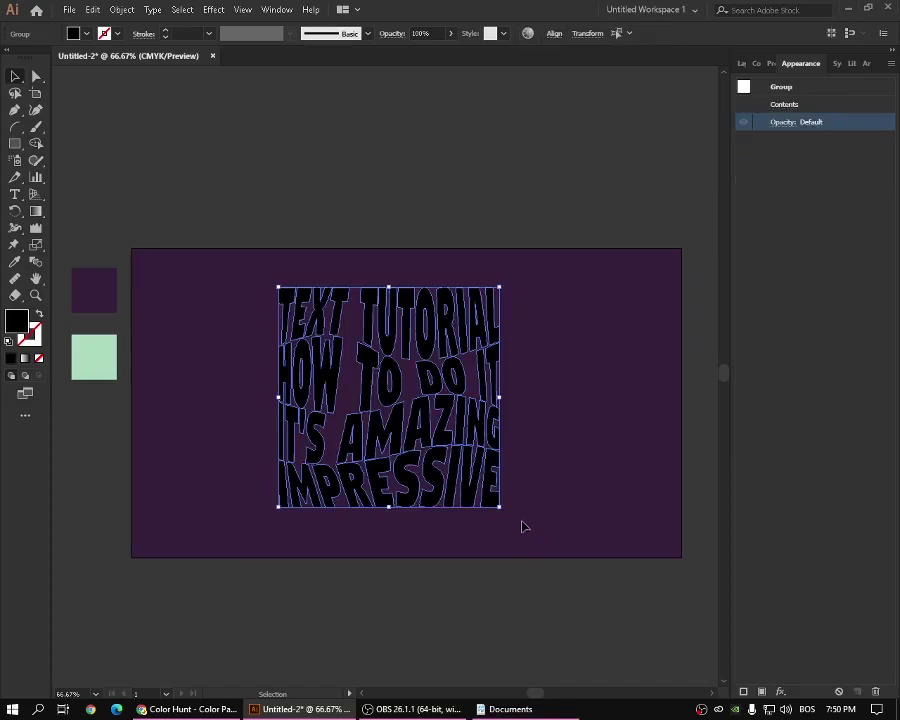
{"action": "key", "text": "u"}
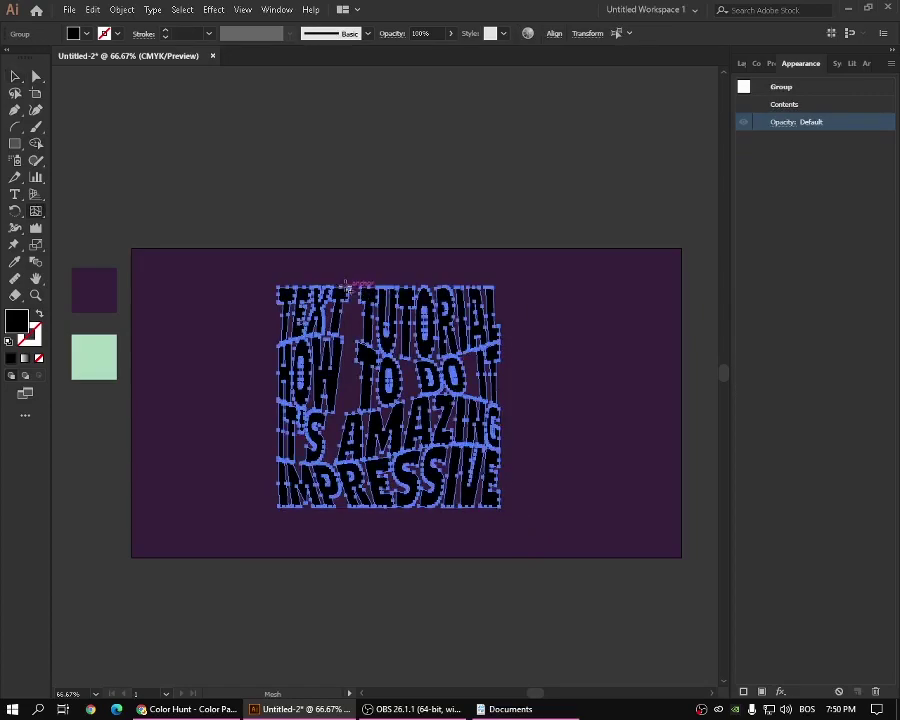
{"action": "key", "text": "i"}
{"action": "left_click", "coordinate": [99, 349]}
{"action": "key", "text": "v"}
{"action": "left_click", "coordinate": [399, 235]}
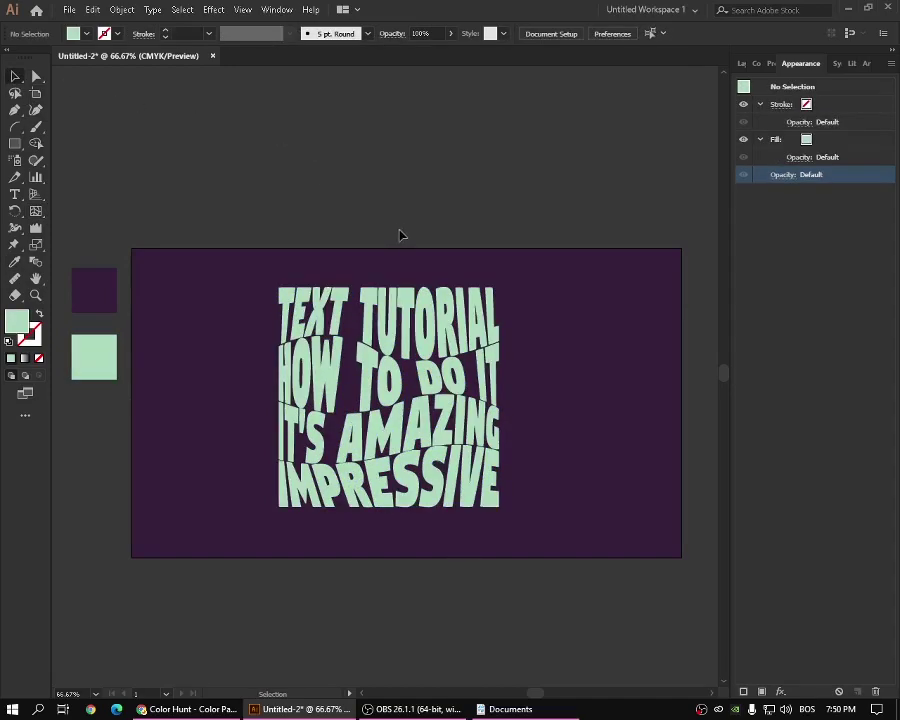